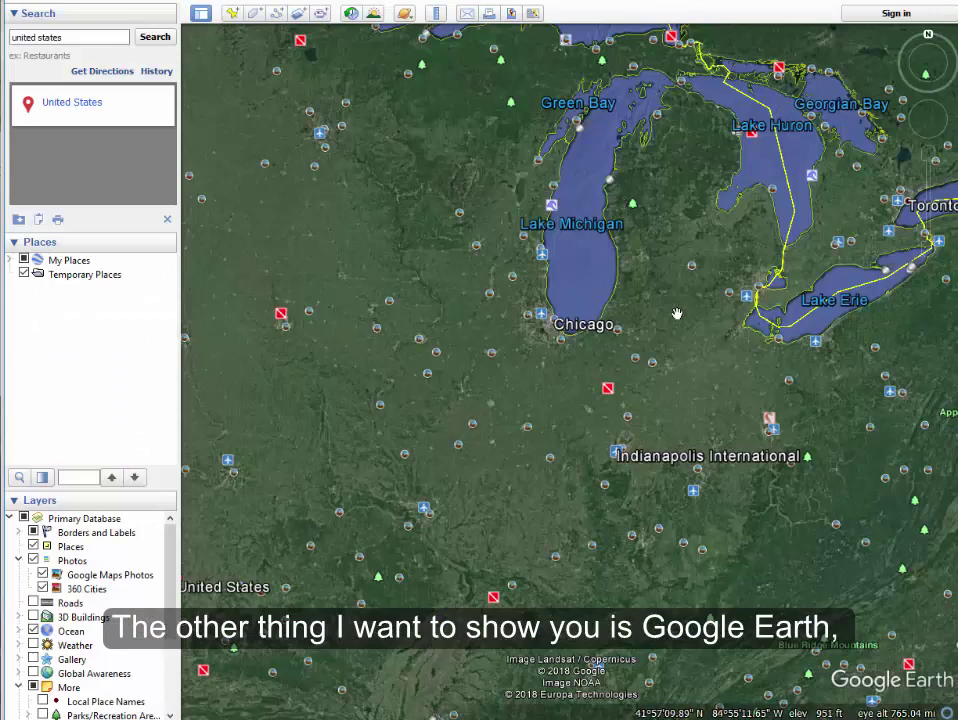
left_click(435, 13)
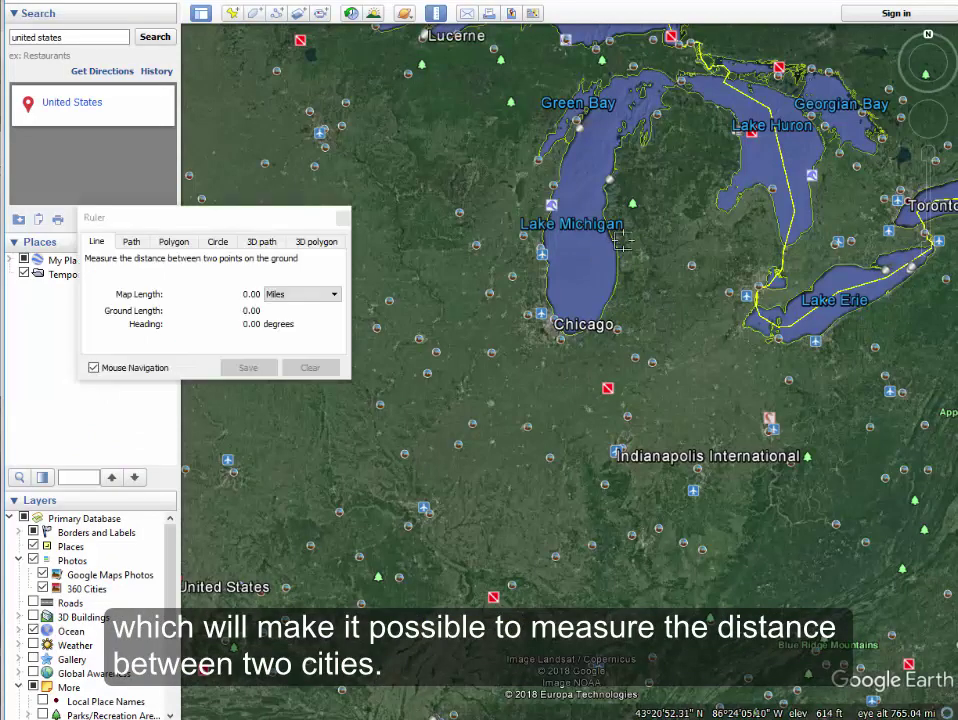
left_click_drag(657, 290, 677, 308)
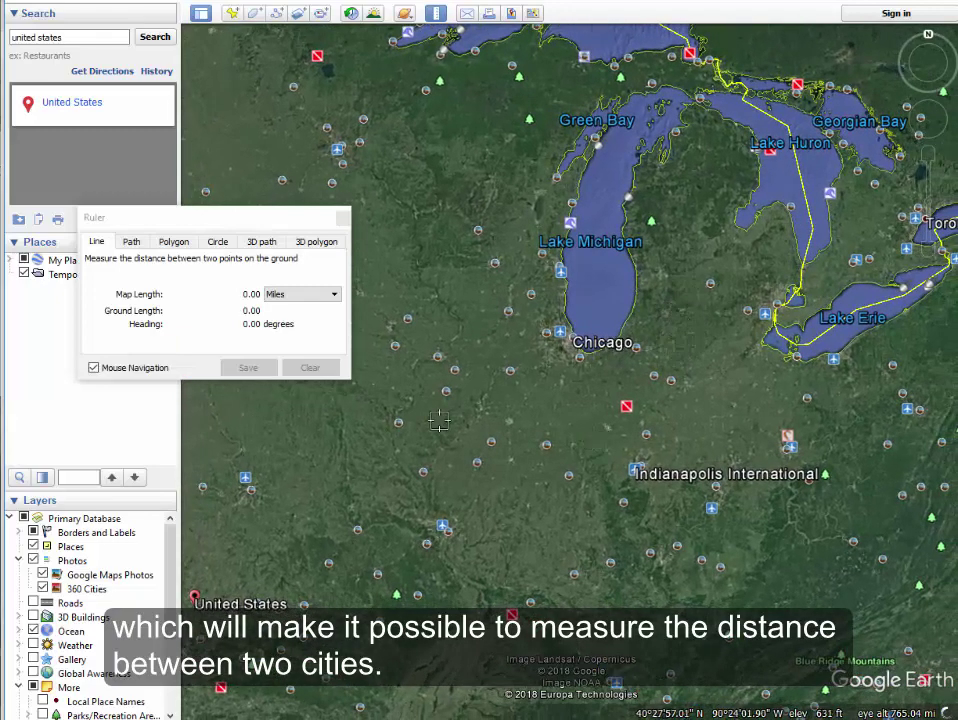
left_click(343, 217)
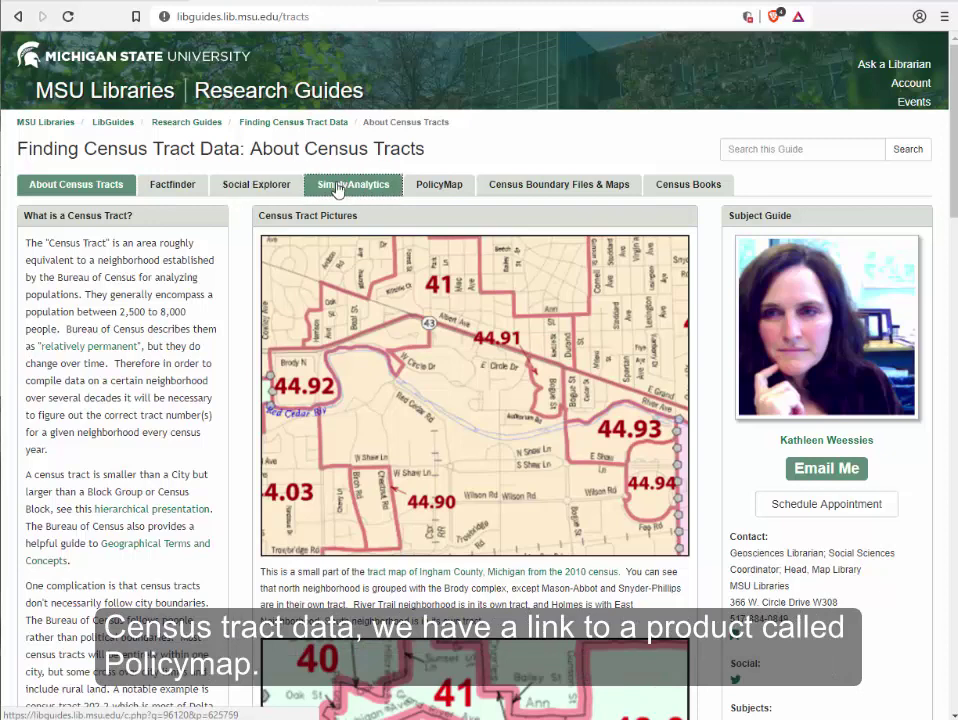
- Open PolicyMap through its page in the Finding Census Tract Data guide and locate Detroit, MI on the map
left_click(439, 184)
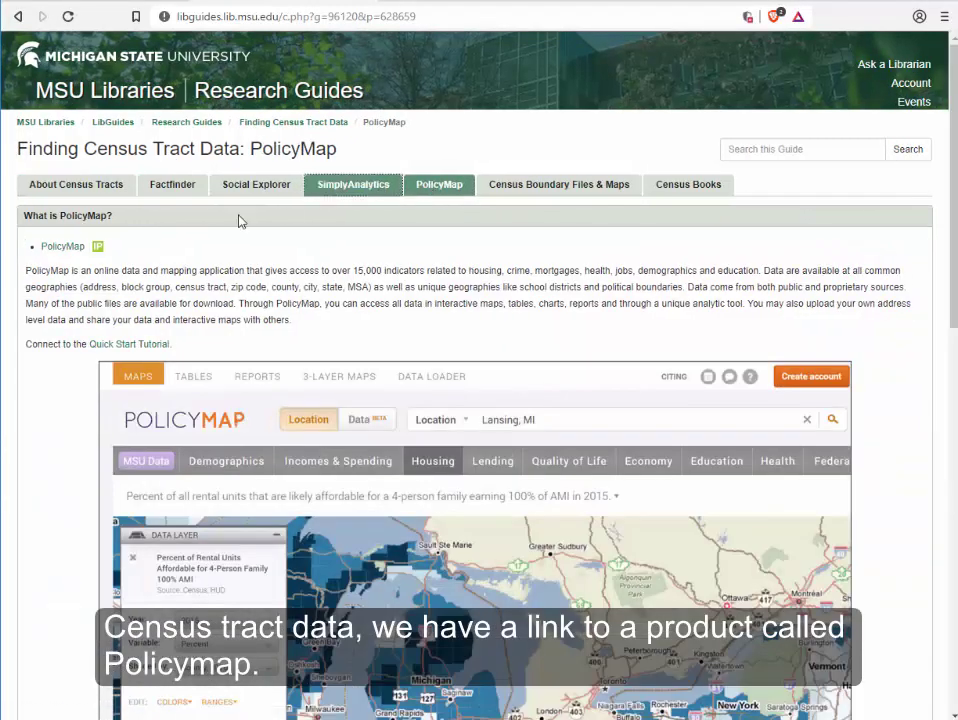
left_click(61, 247)
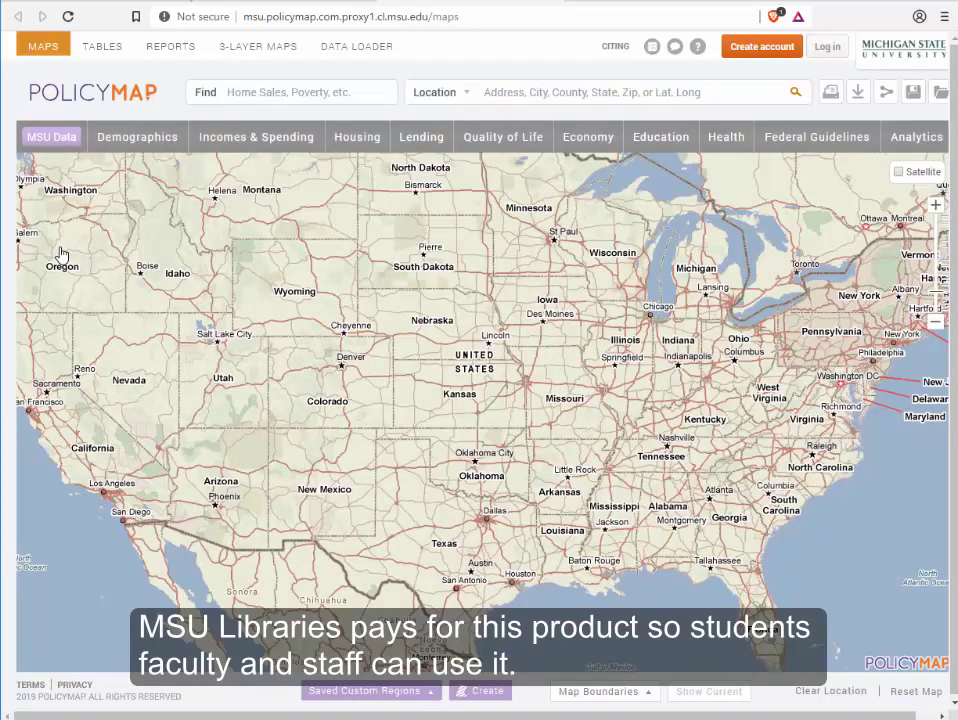
left_click(518, 93)
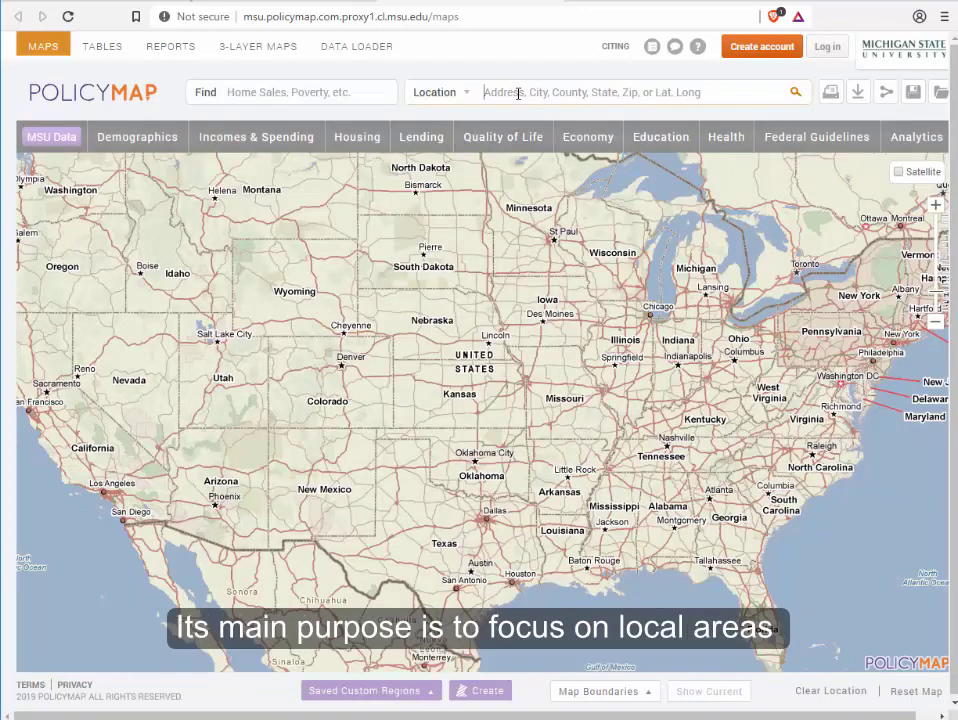
type("detroit")
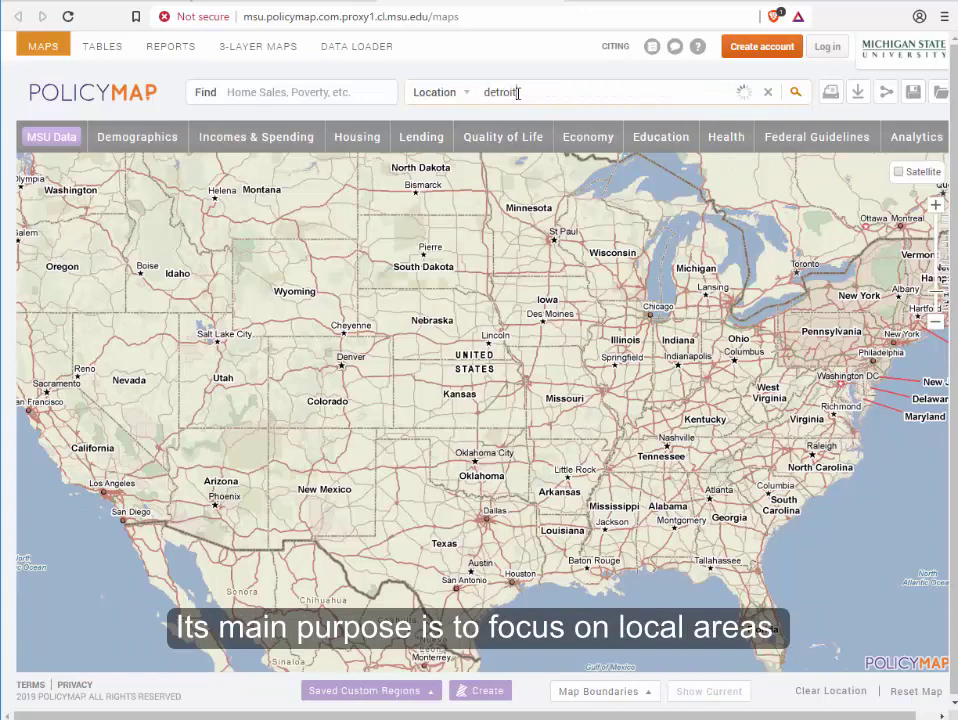
type(", mi")
key("Return")
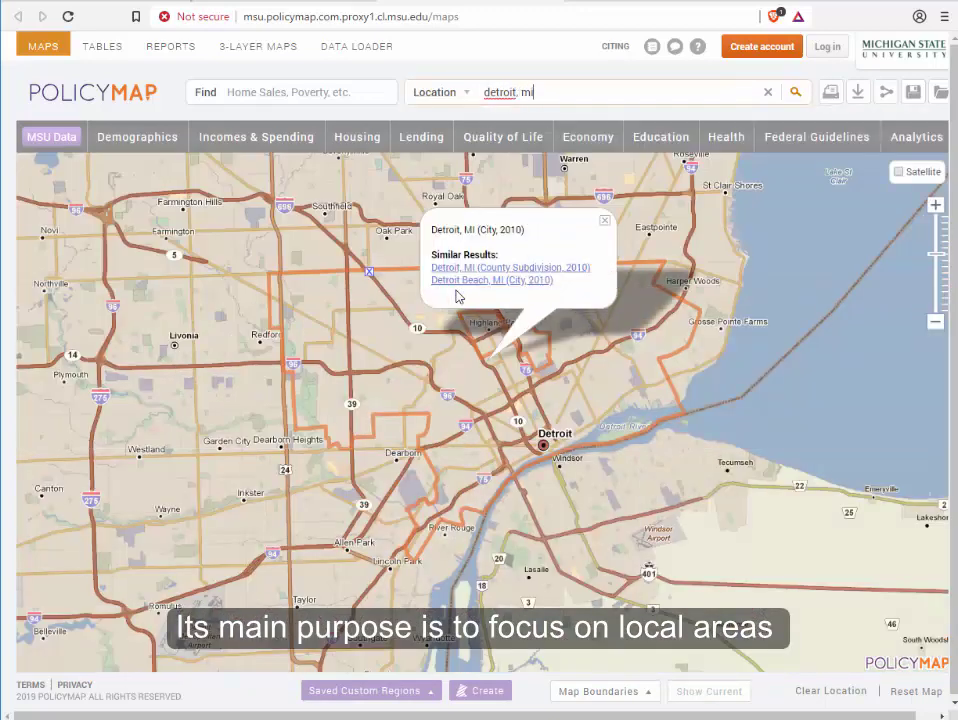
left_click(143, 141)
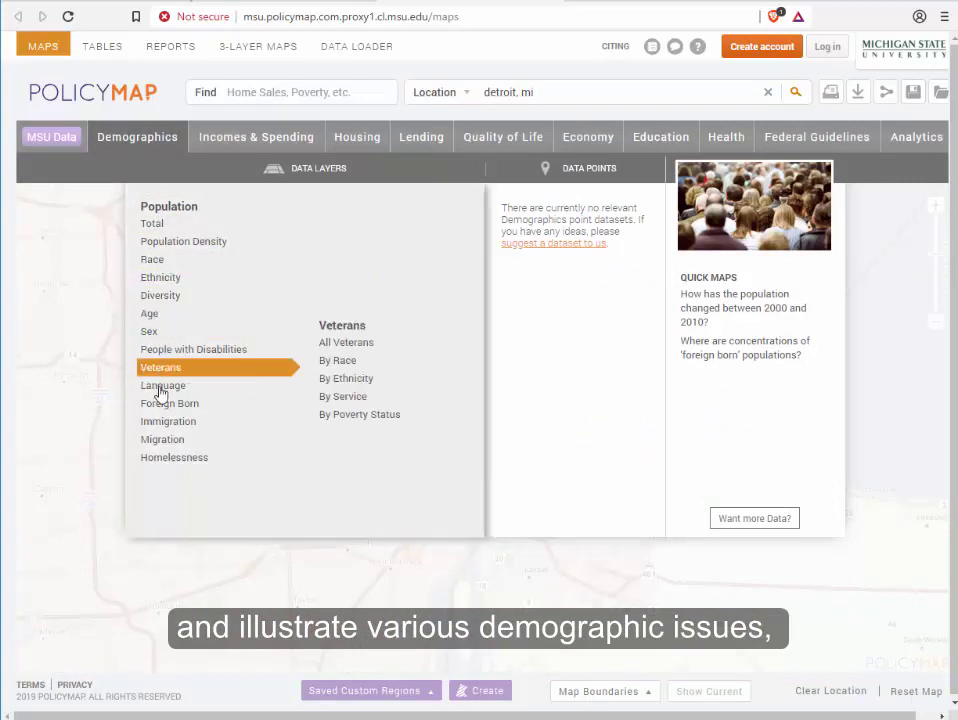
mouse_move(160, 458)
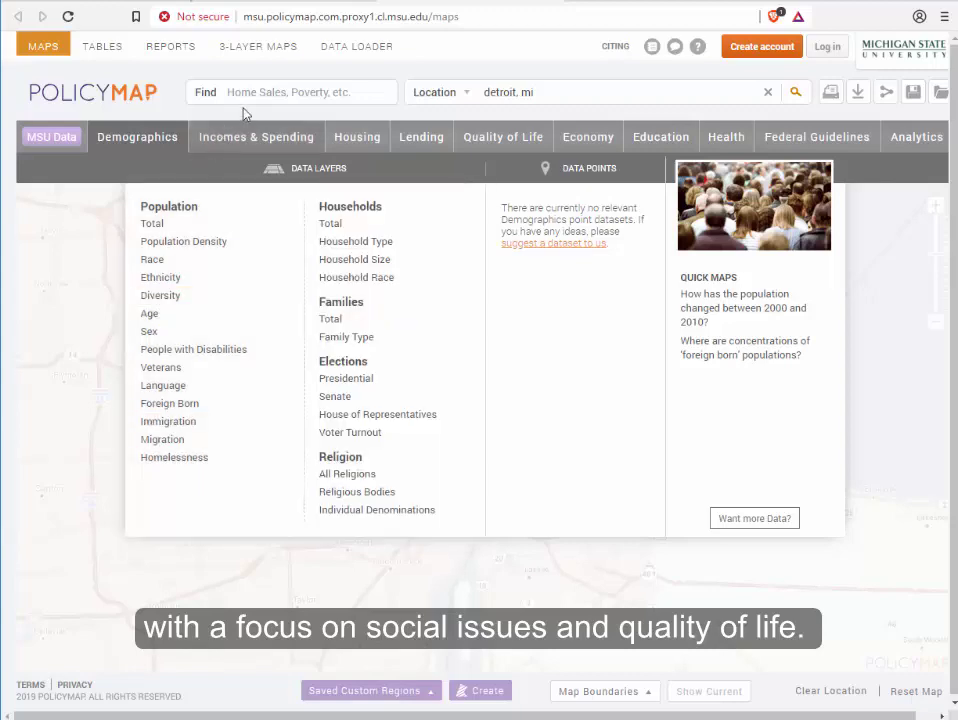
mouse_move(248, 137)
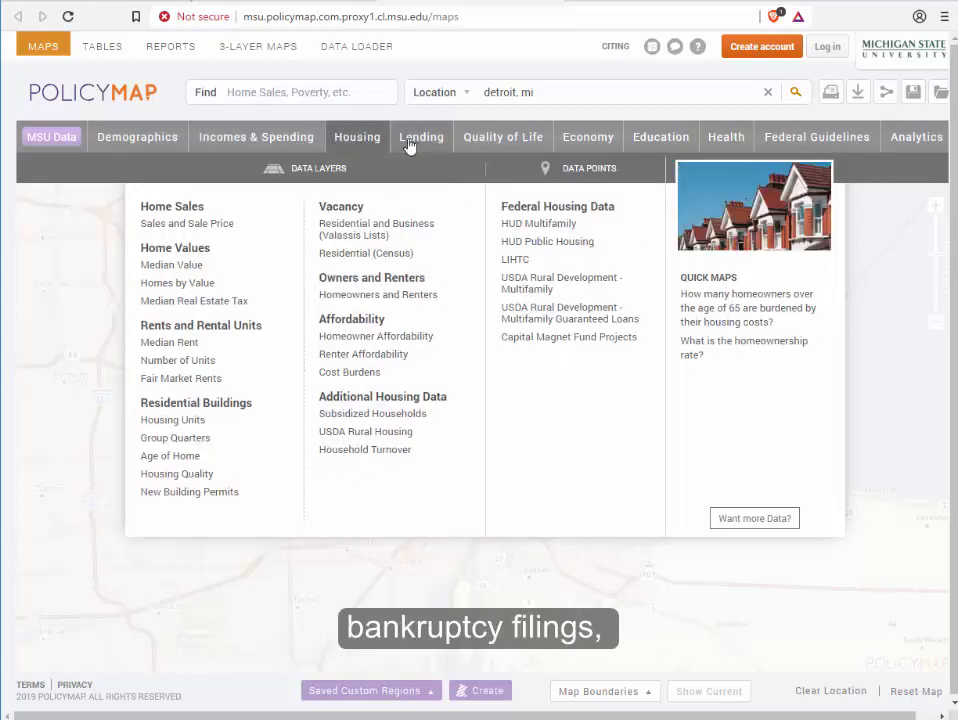
mouse_move(200, 223)
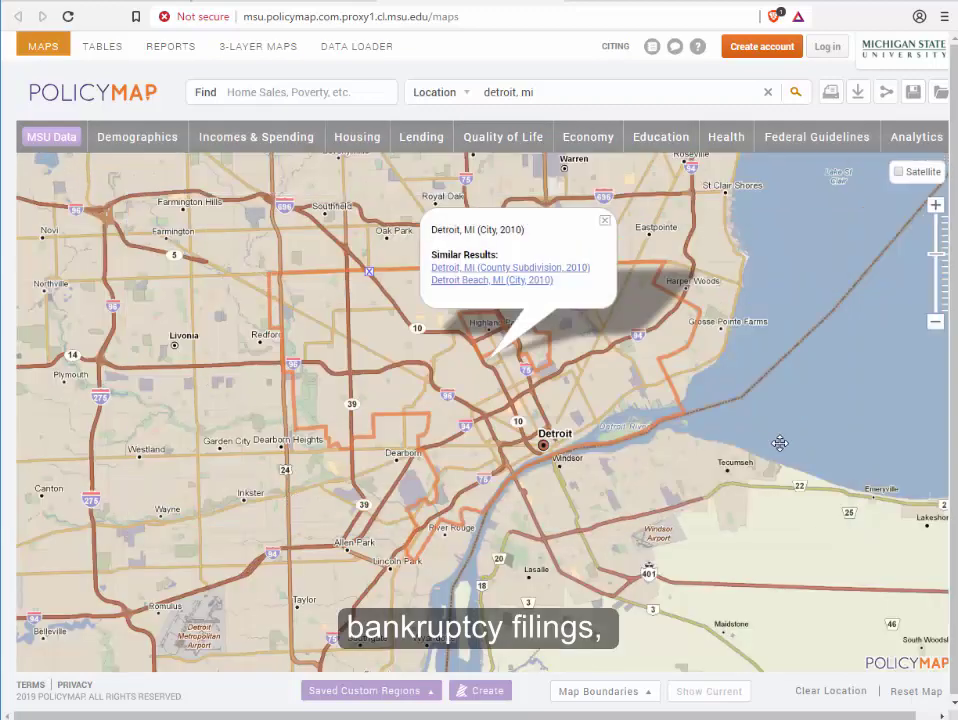
- Display the Metro Areas (2013) boundaries on the map across southern Michigan
left_click(936, 324)
left_click(936, 324)
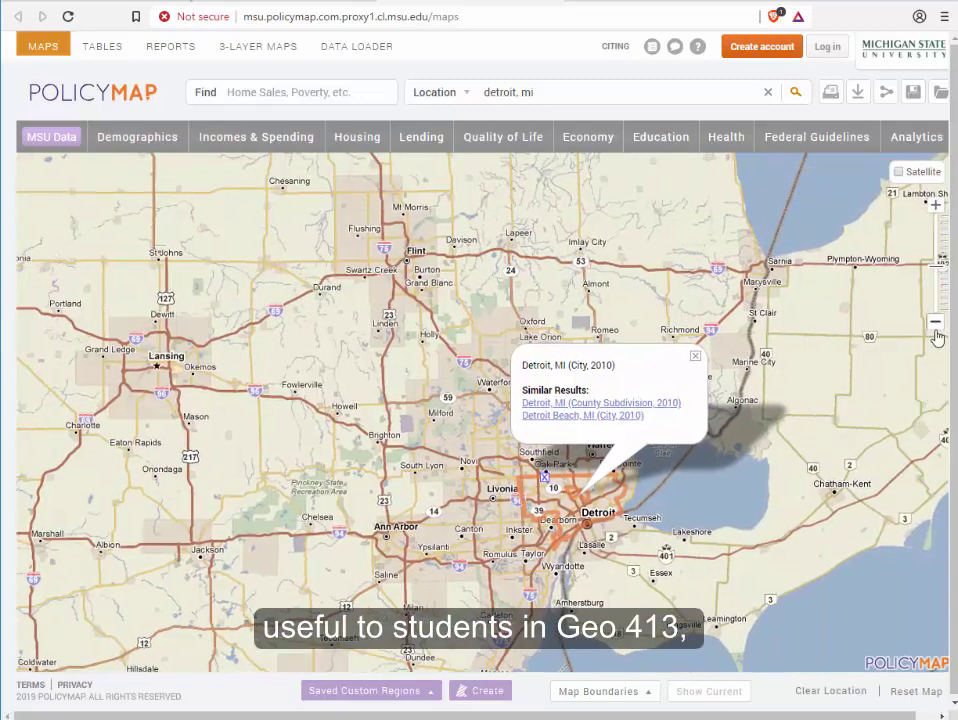
left_click(936, 323)
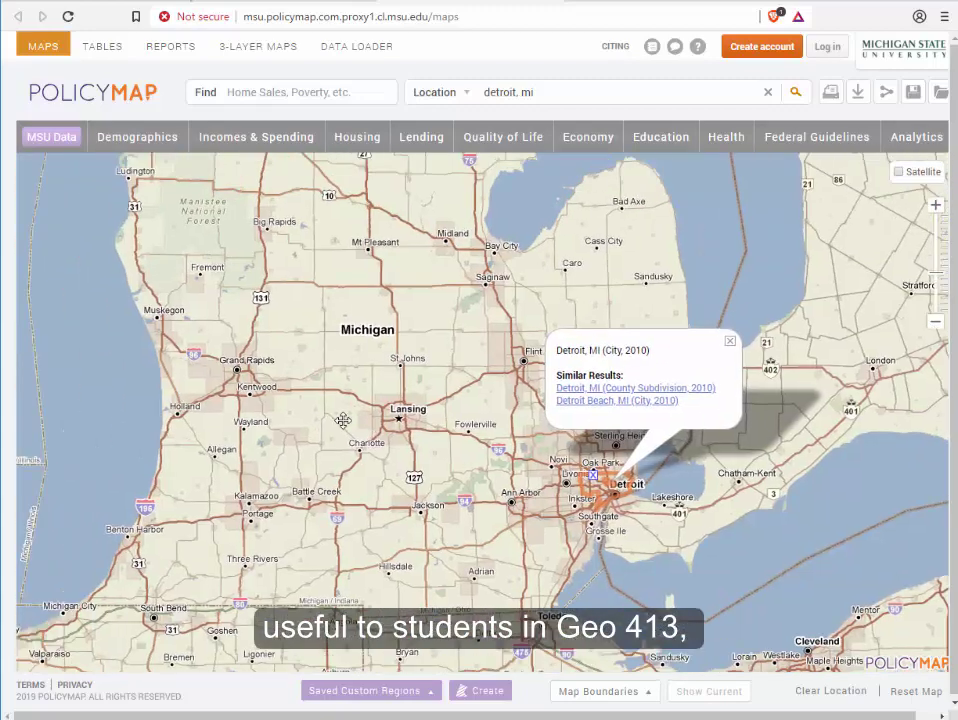
left_click_drag(336, 428, 371, 429)
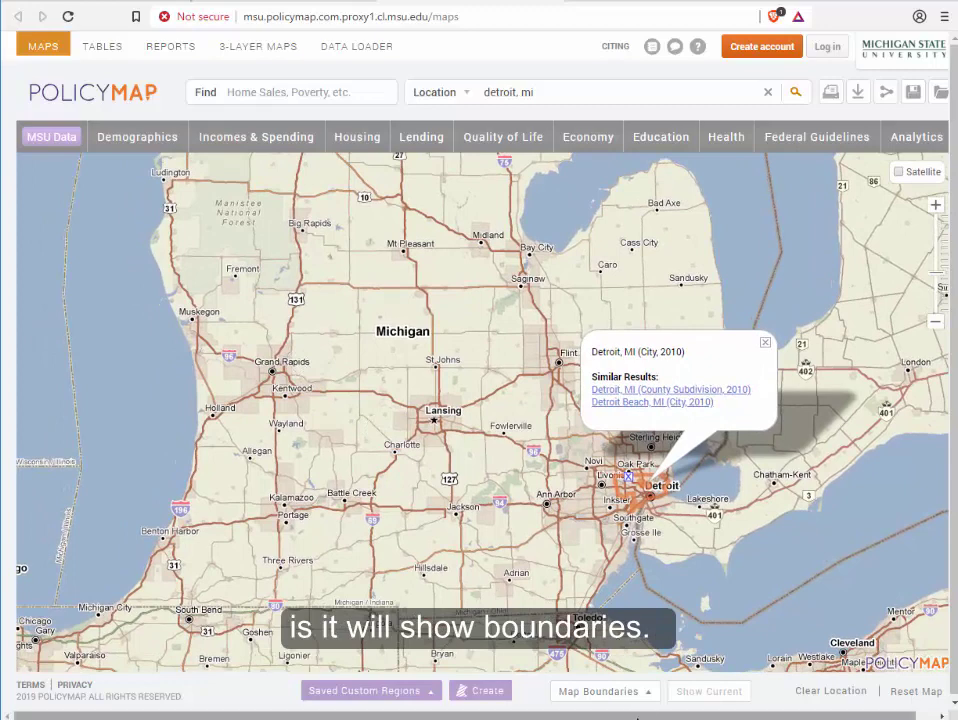
left_click(640, 694)
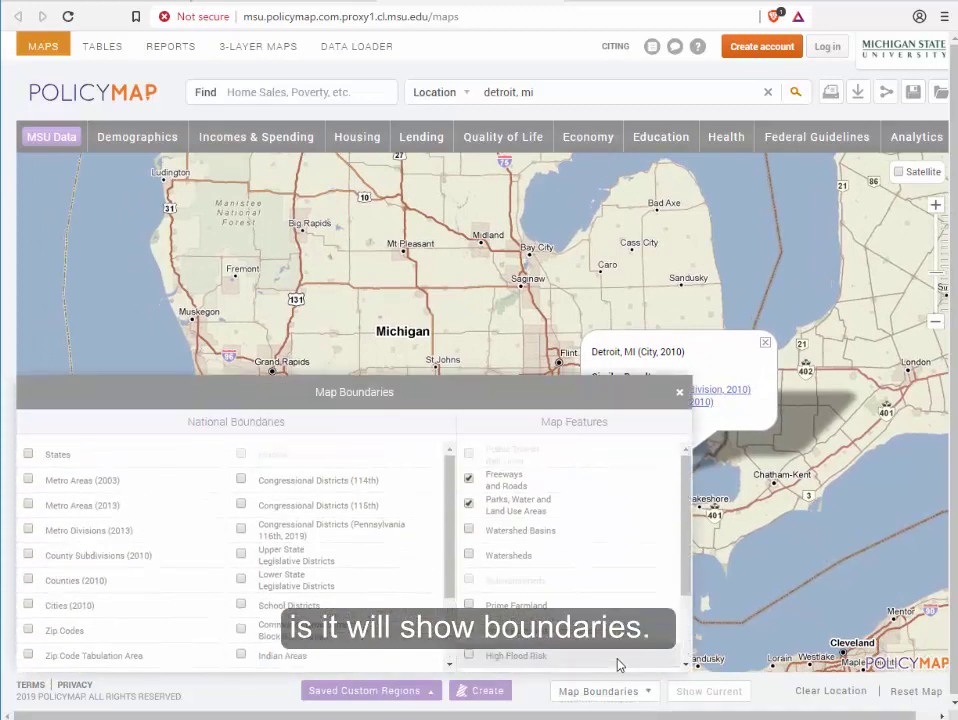
left_click(29, 507)
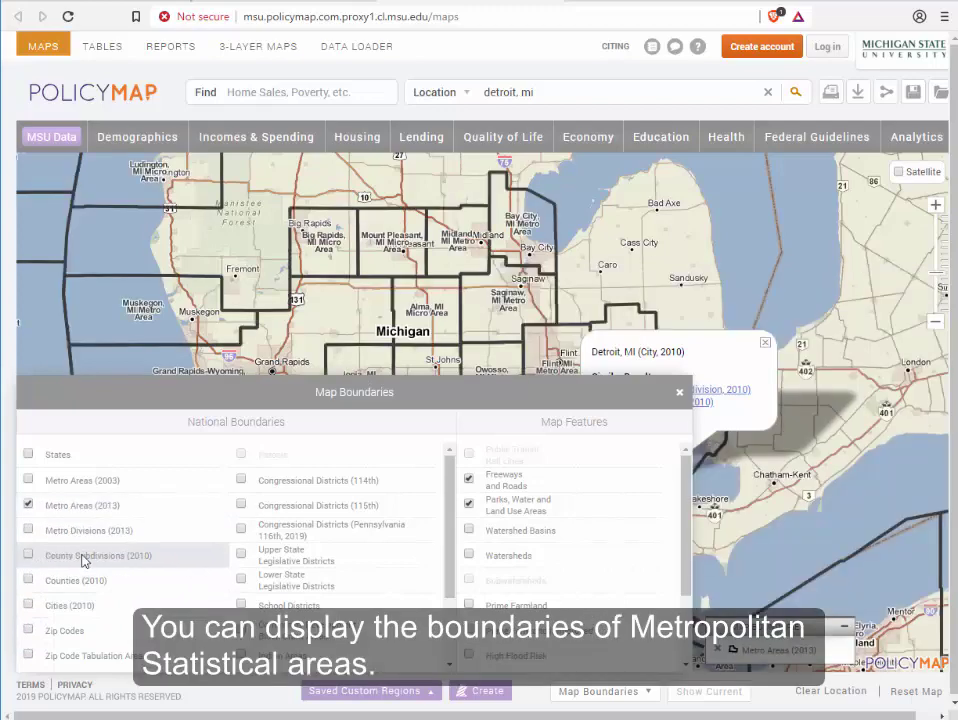
left_click(681, 393)
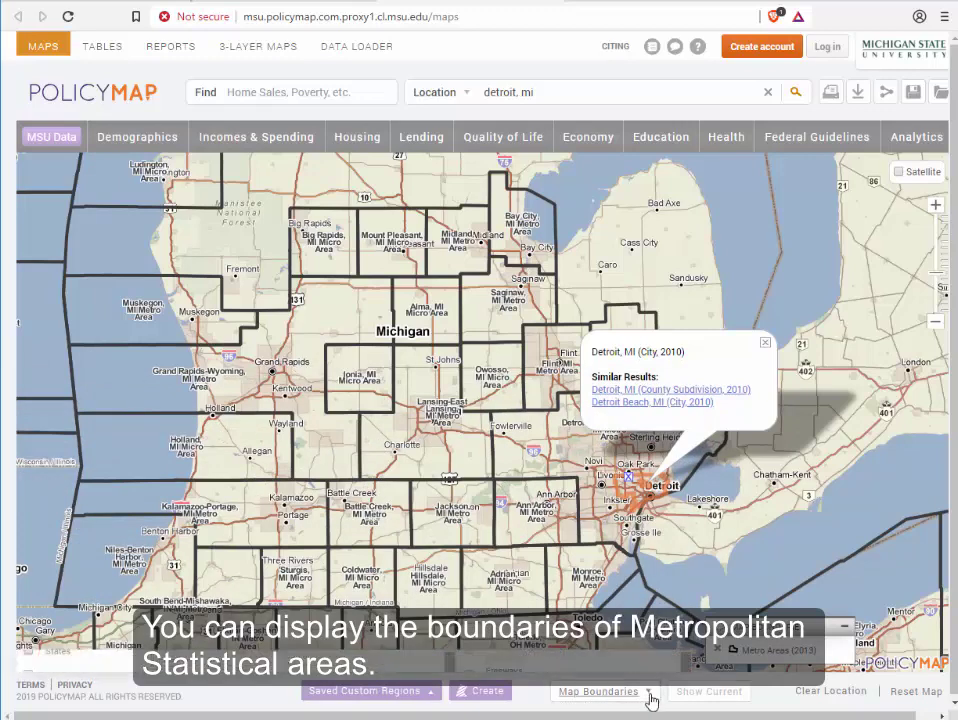
left_click(596, 691)
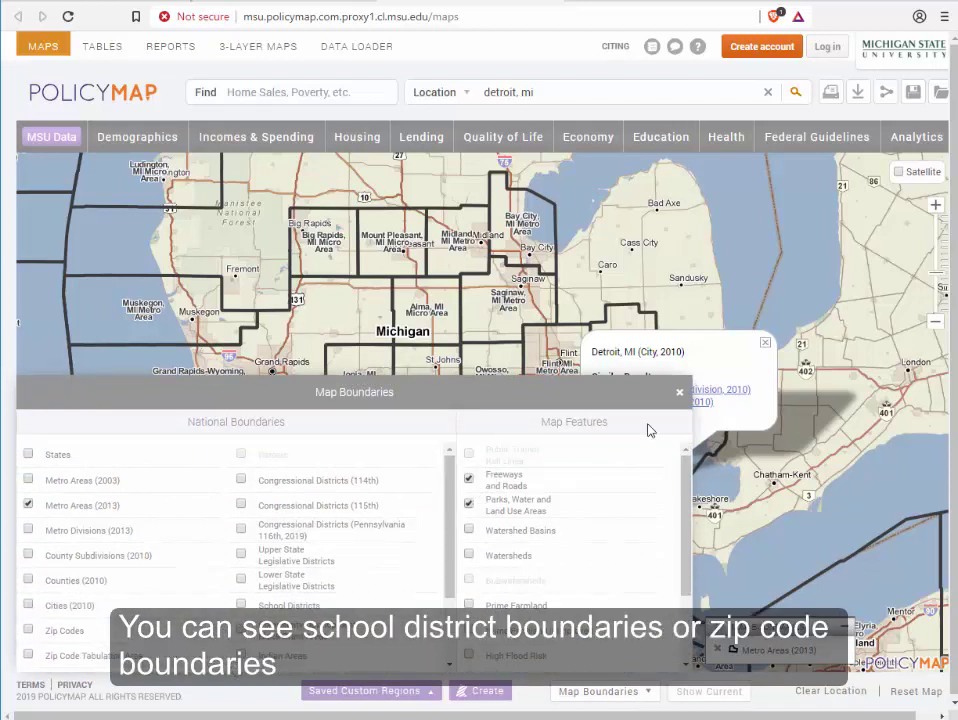
left_click(679, 396)
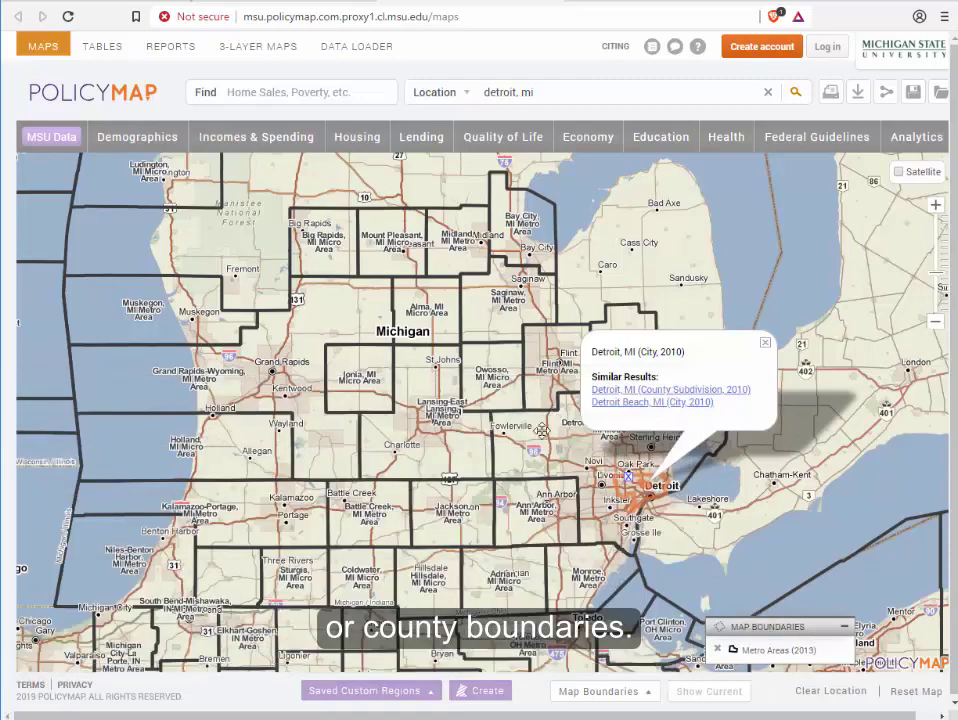
- Add the total population data layer for 2013-2017 and shade it by Metro Area, 2013
scroll(465, 591, "down", 2)
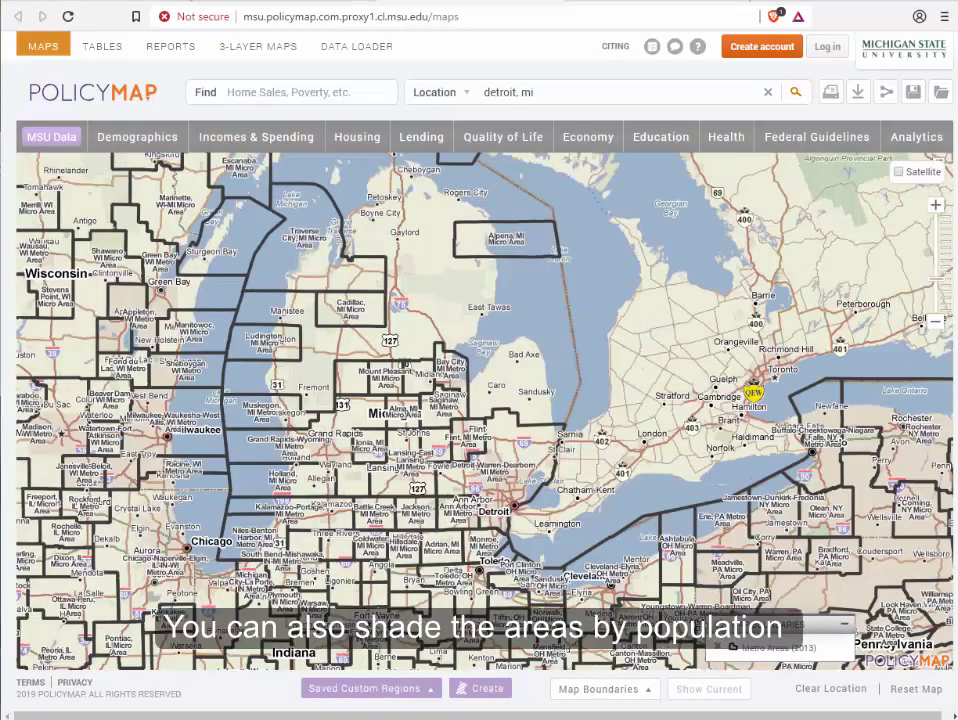
left_click(146, 140)
left_click(152, 225)
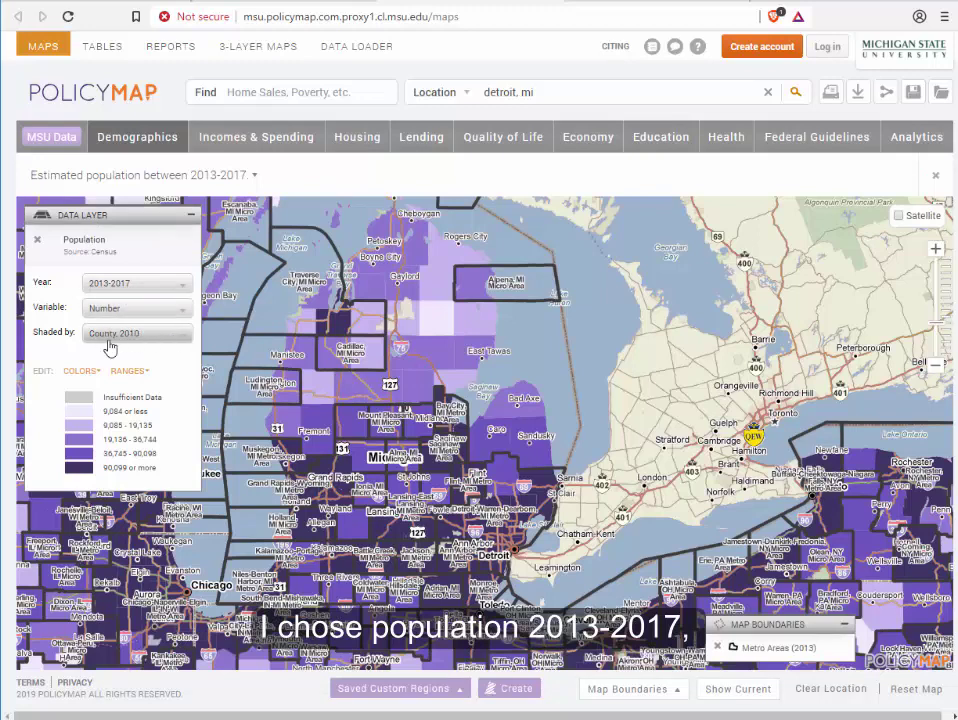
left_click(185, 337)
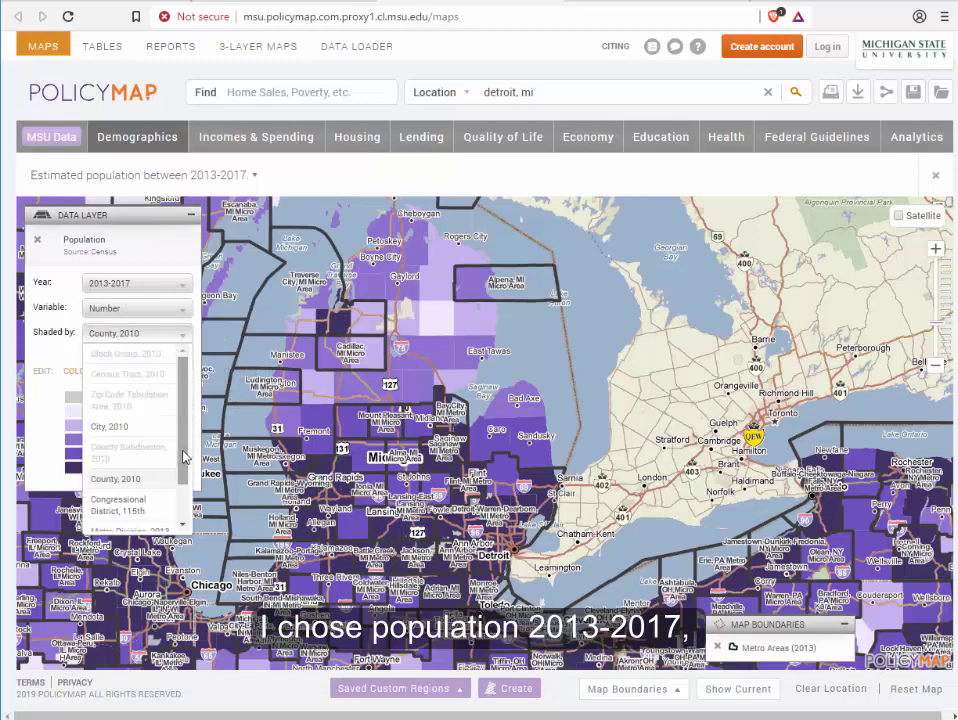
left_click_drag(183, 456, 184, 500)
left_click(141, 506)
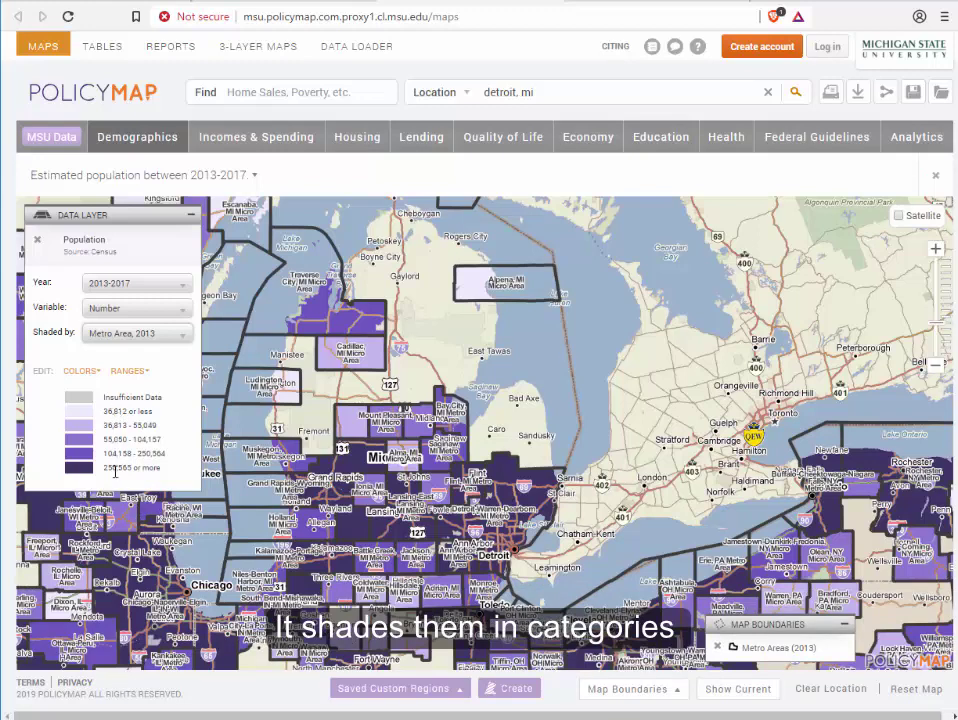
- Reduce the population layer to 2 ranges, ending the lower at 999,999 and starting the upper at 1,000,000, and view the eastern United States
left_click(130, 372)
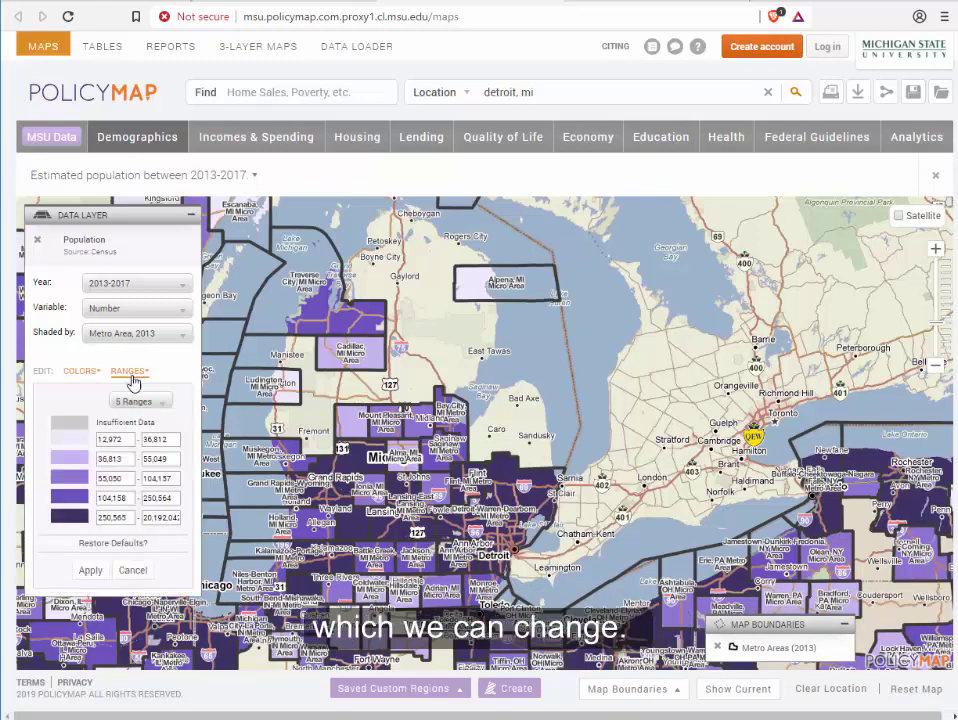
left_click(135, 402)
left_click(138, 421)
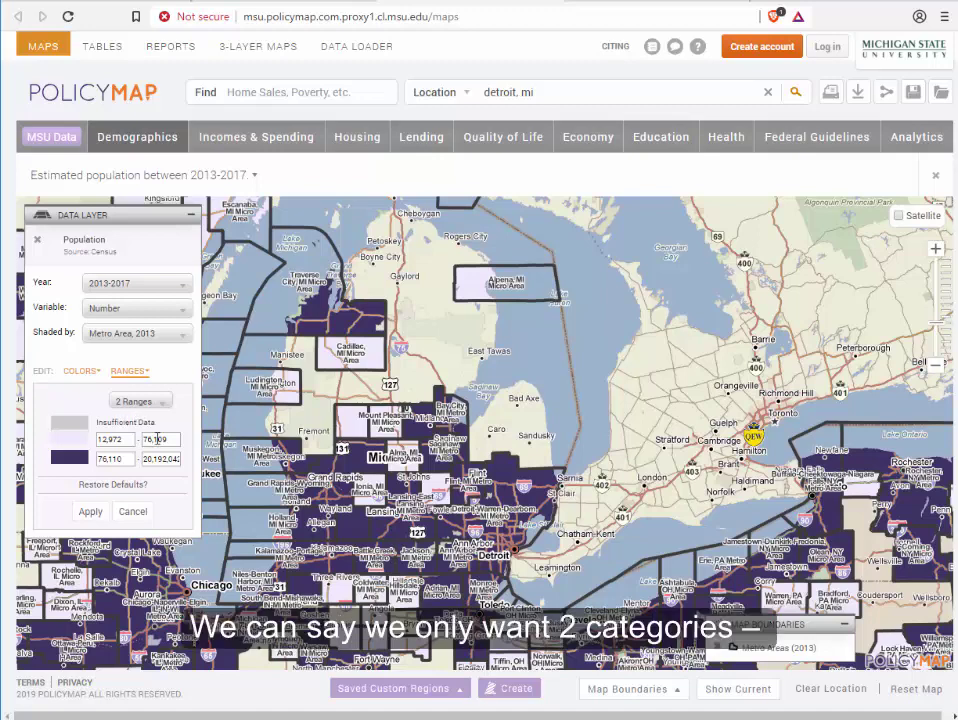
left_click(173, 440)
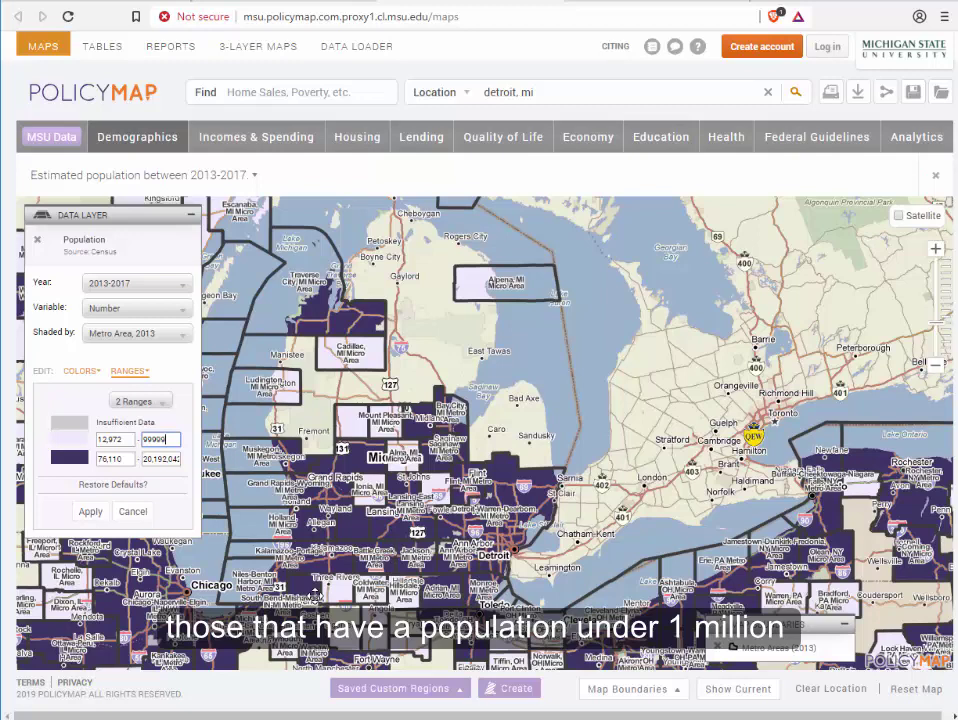
left_click(125, 459)
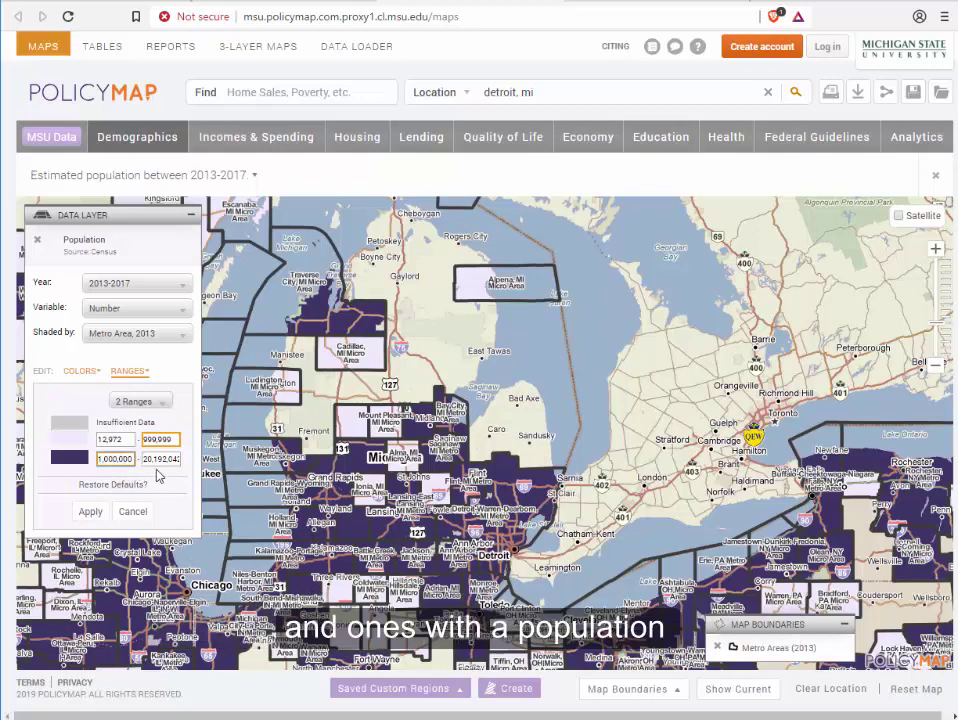
left_click(90, 511)
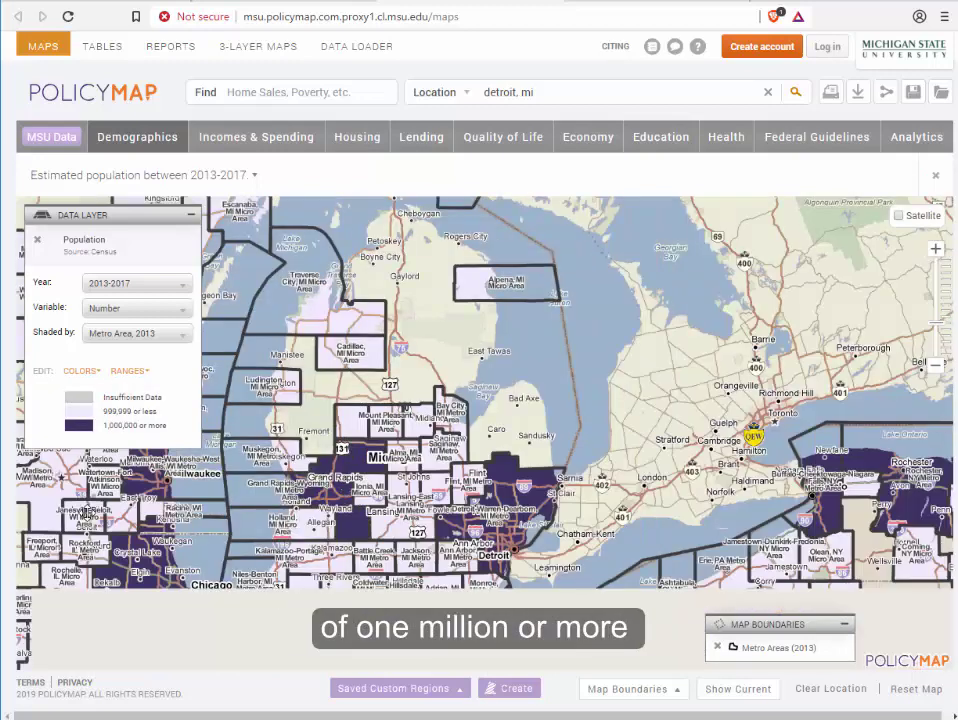
left_click(936, 366)
left_click(936, 366)
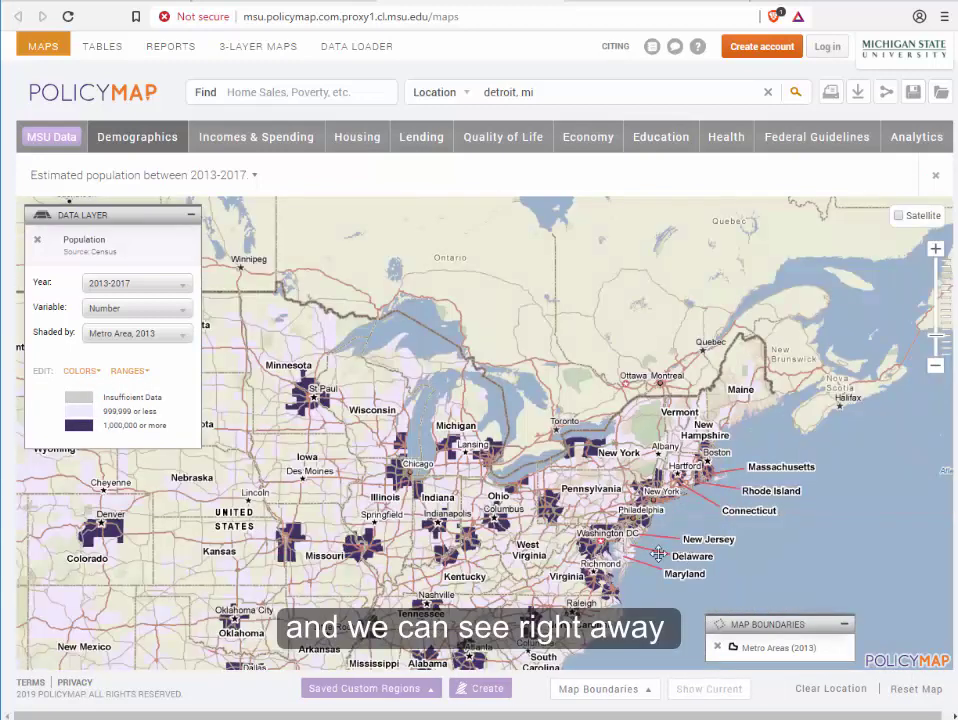
left_click_drag(600, 565, 670, 503)
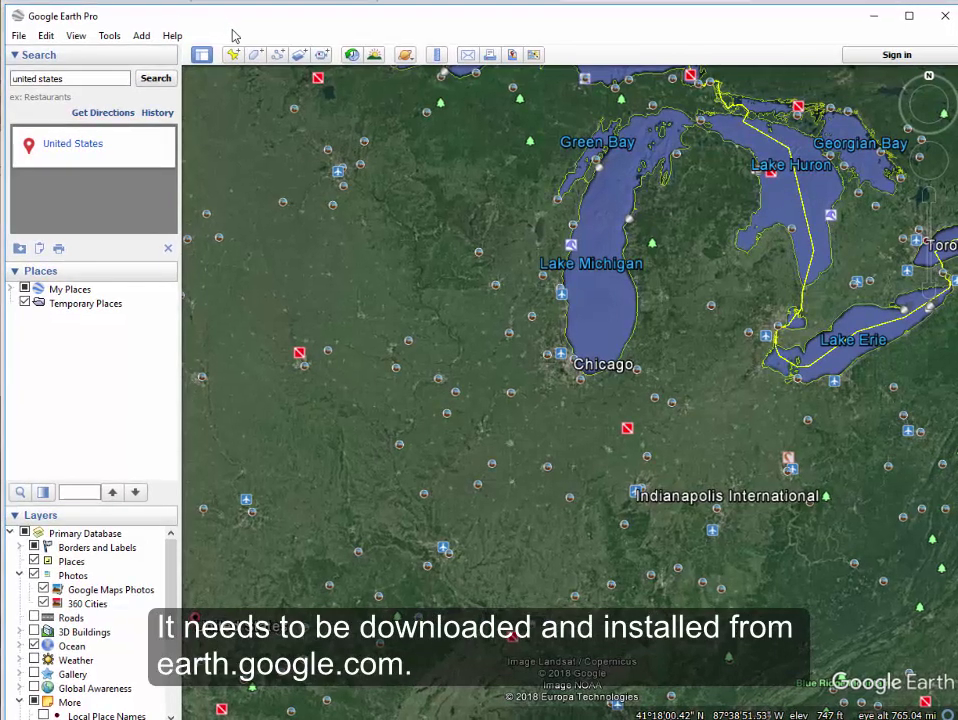
left_click_drag(389, 354, 413, 428)
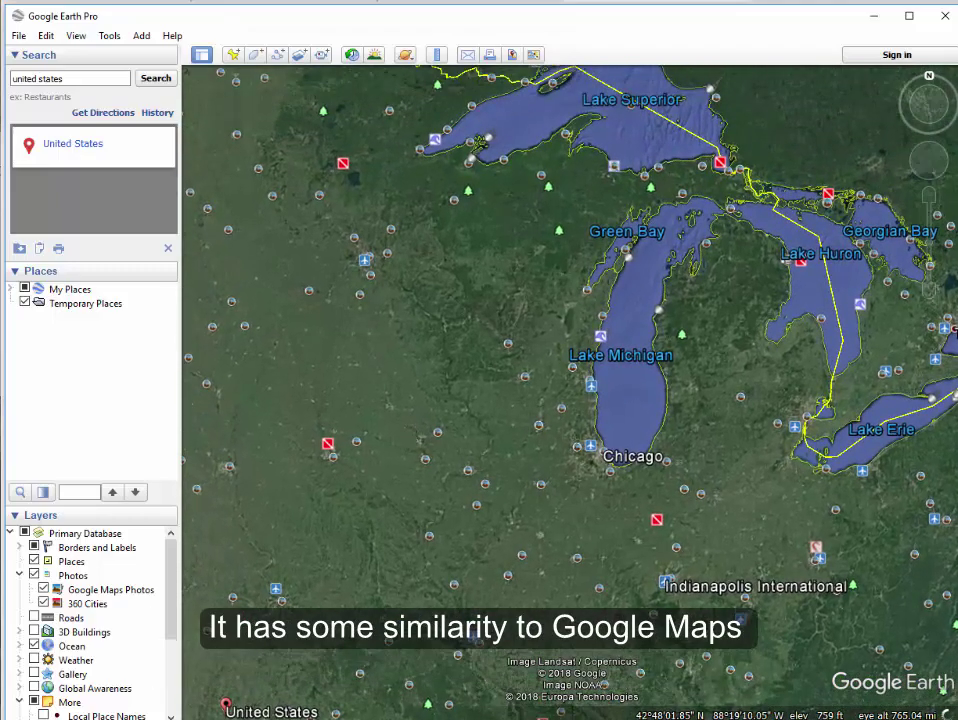
left_click(928, 291)
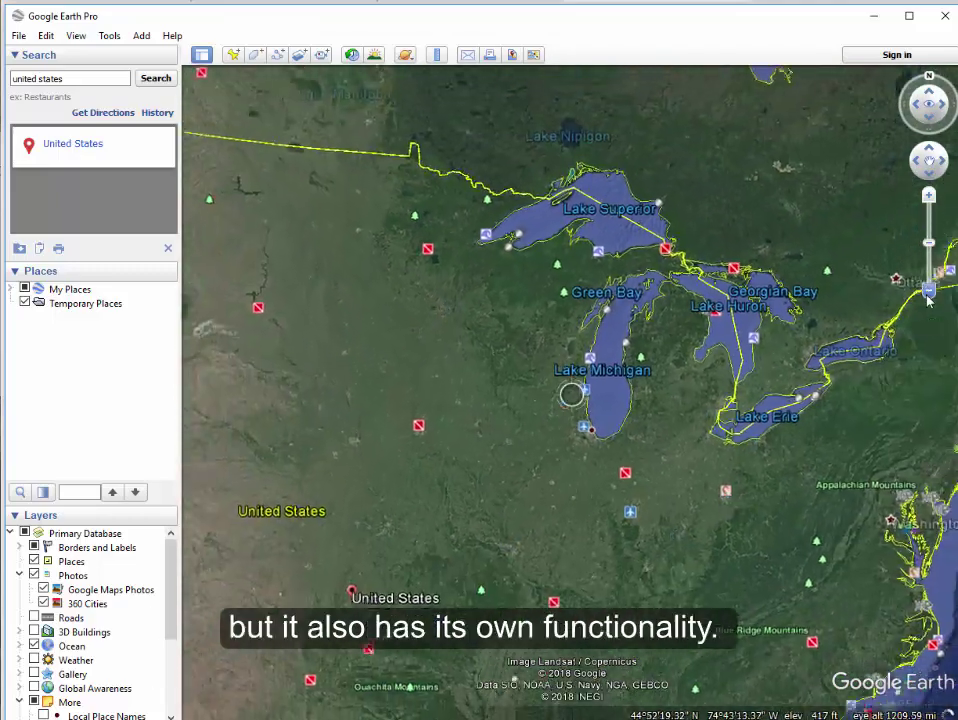
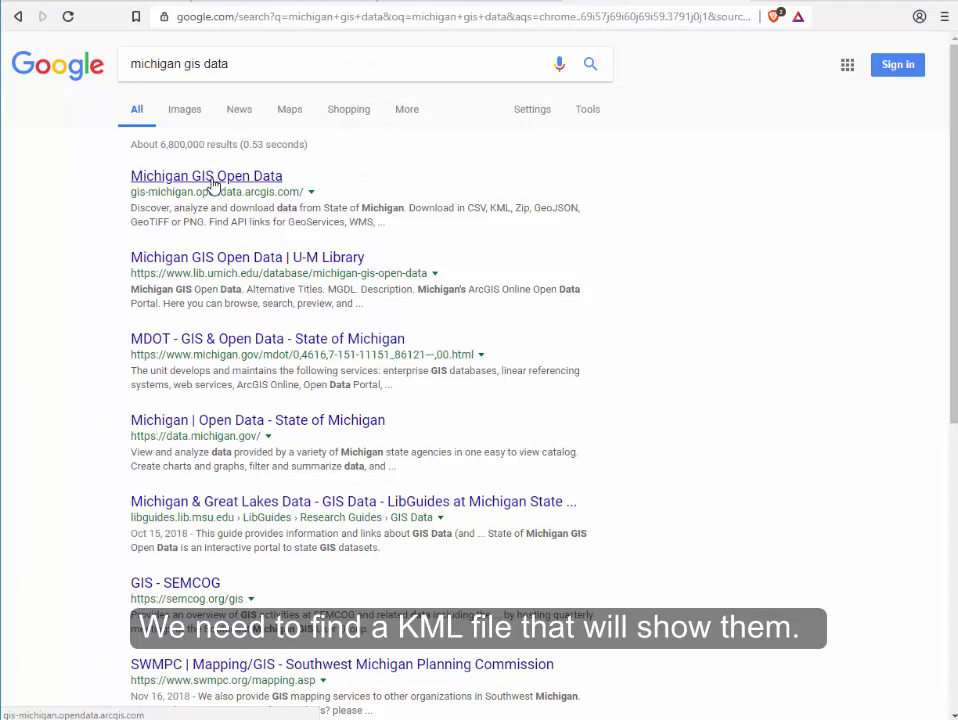
- Find the Minor Civil Divisions (Cities & Townships) (v17a) dataset on the Michigan GIS Open Data site and open its page
left_click(212, 180)
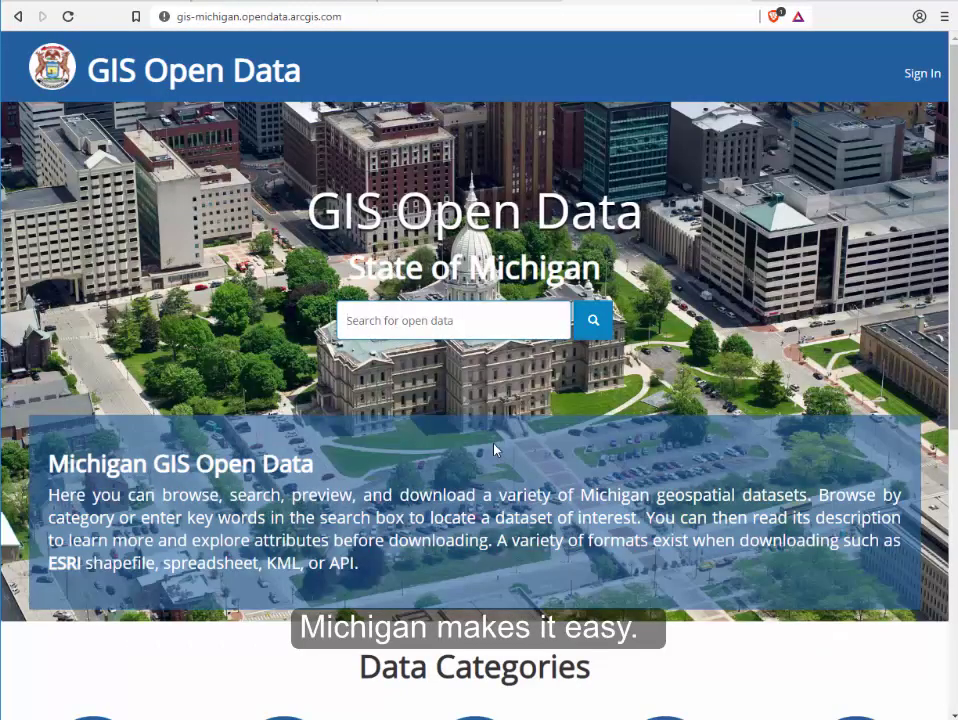
type("minor ci")
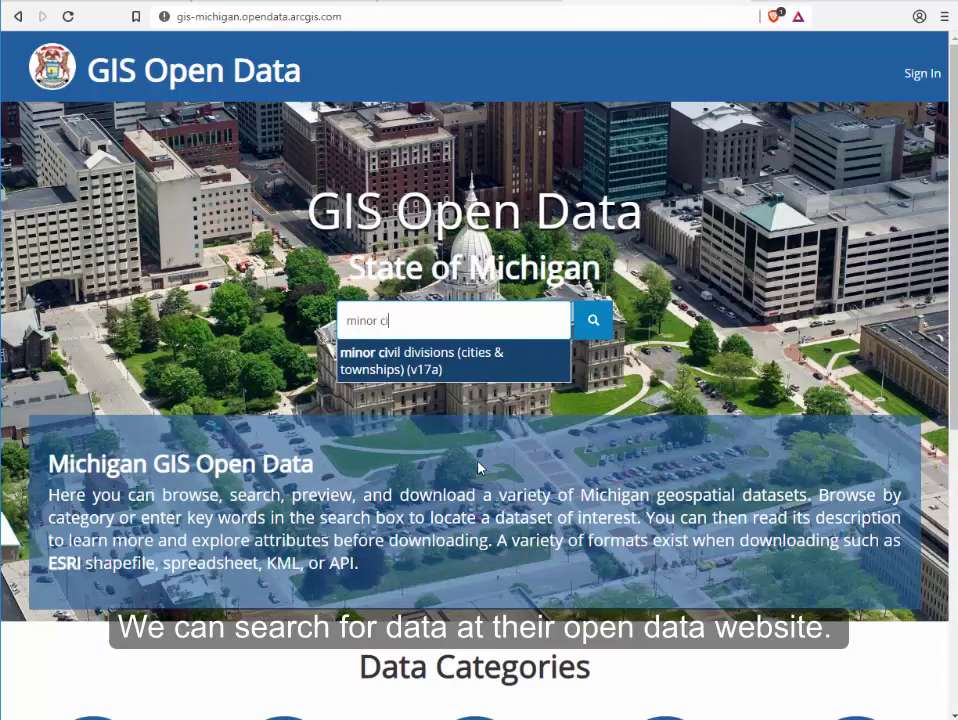
left_click(424, 361)
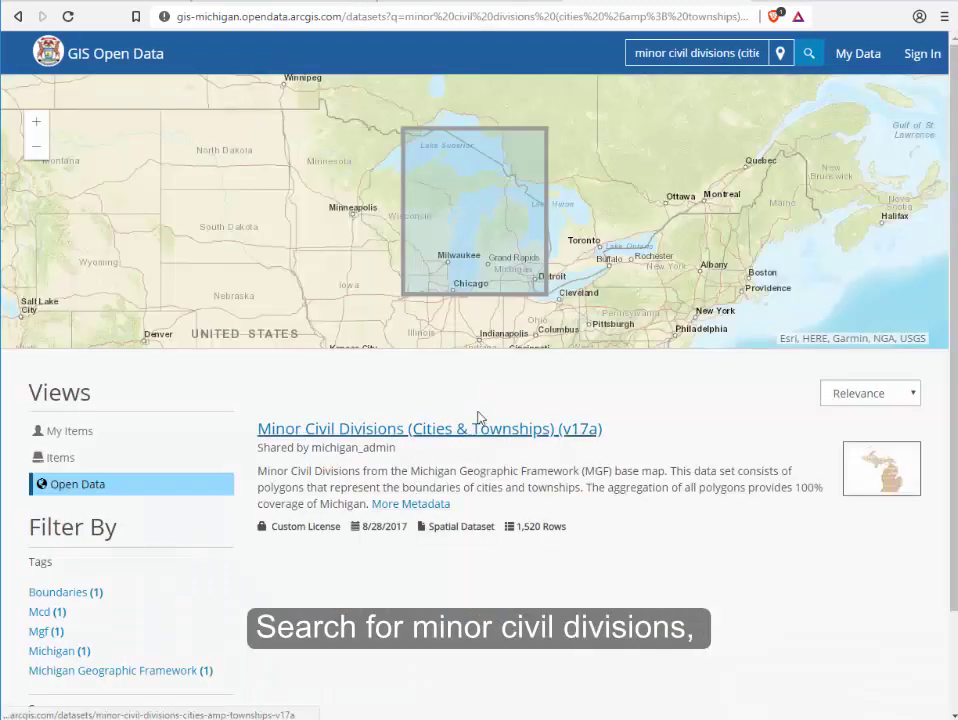
left_click(496, 430)
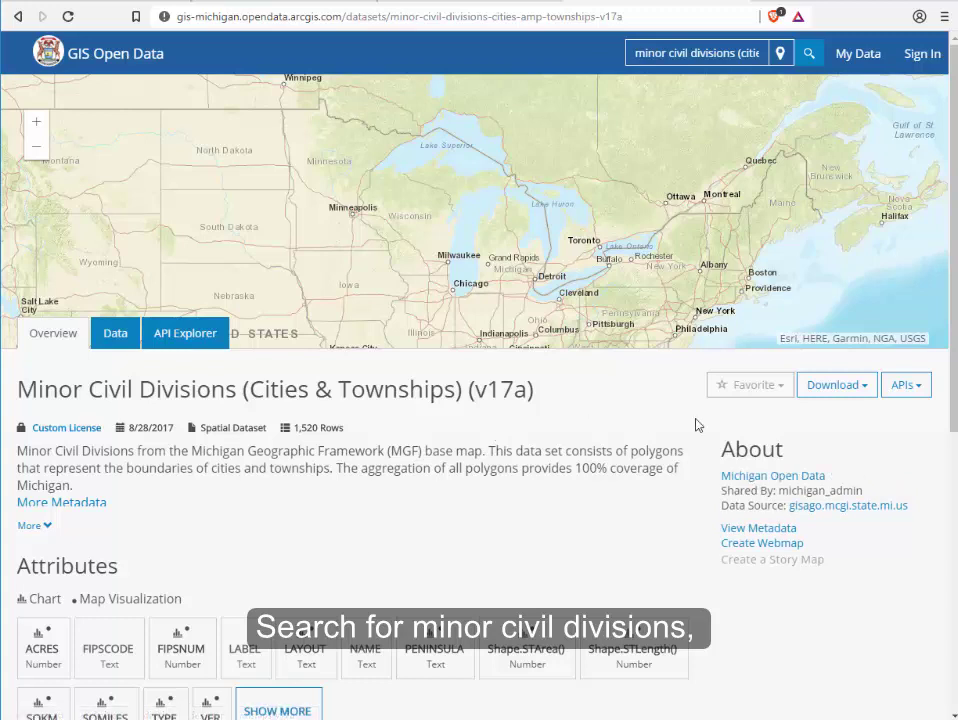
- Download the full Minor Civil Divisions dataset as KML into the MSA Cities folder and open the file in Google Earth Pro
left_click(858, 392)
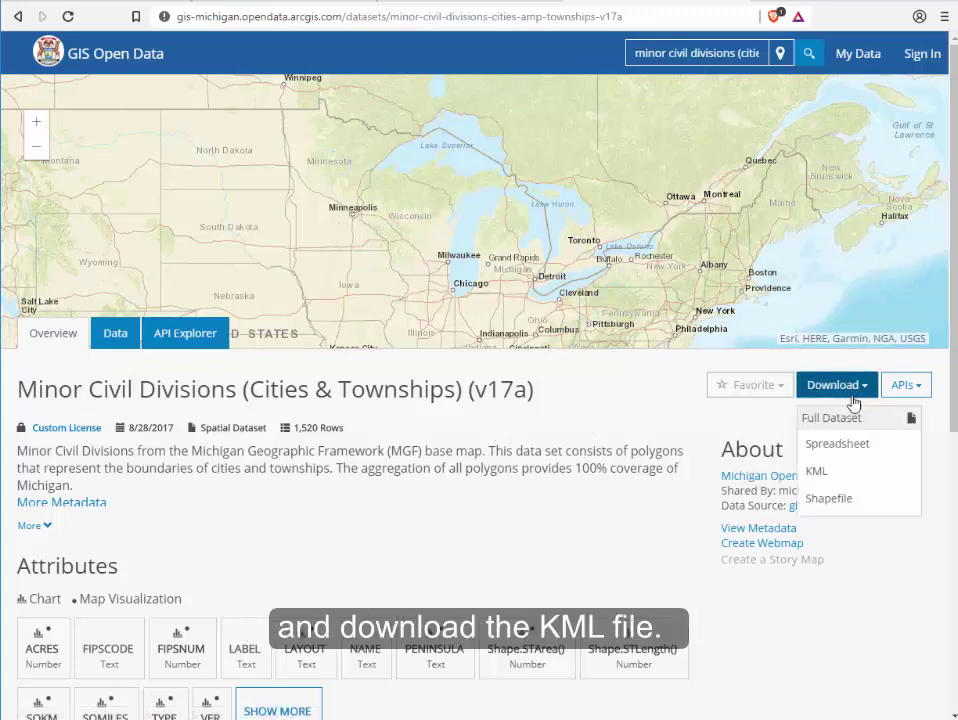
left_click(815, 475)
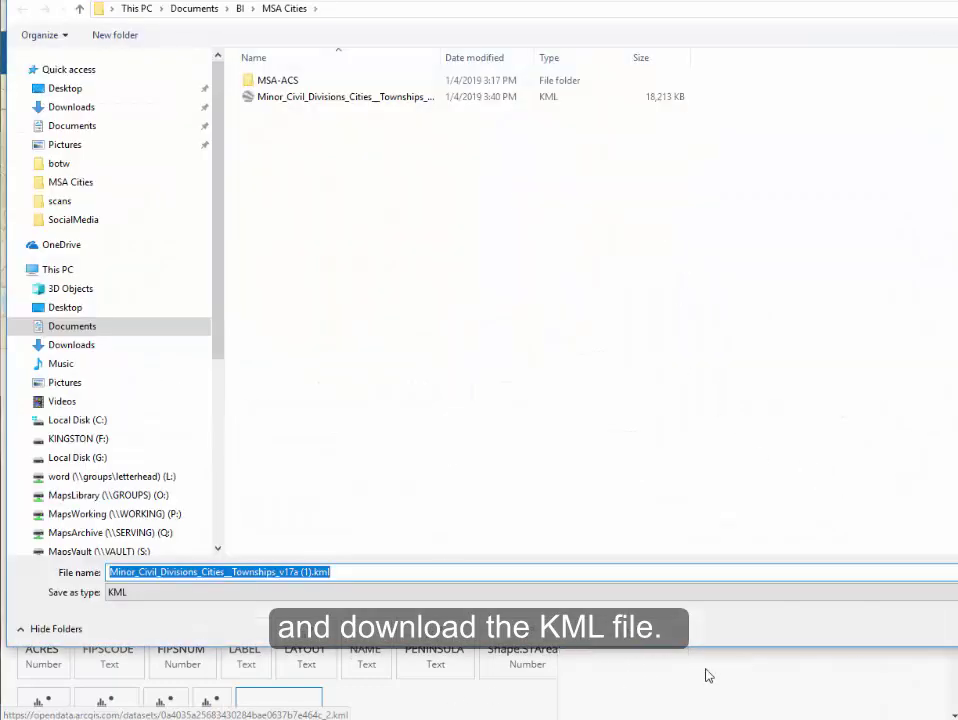
key("Return")
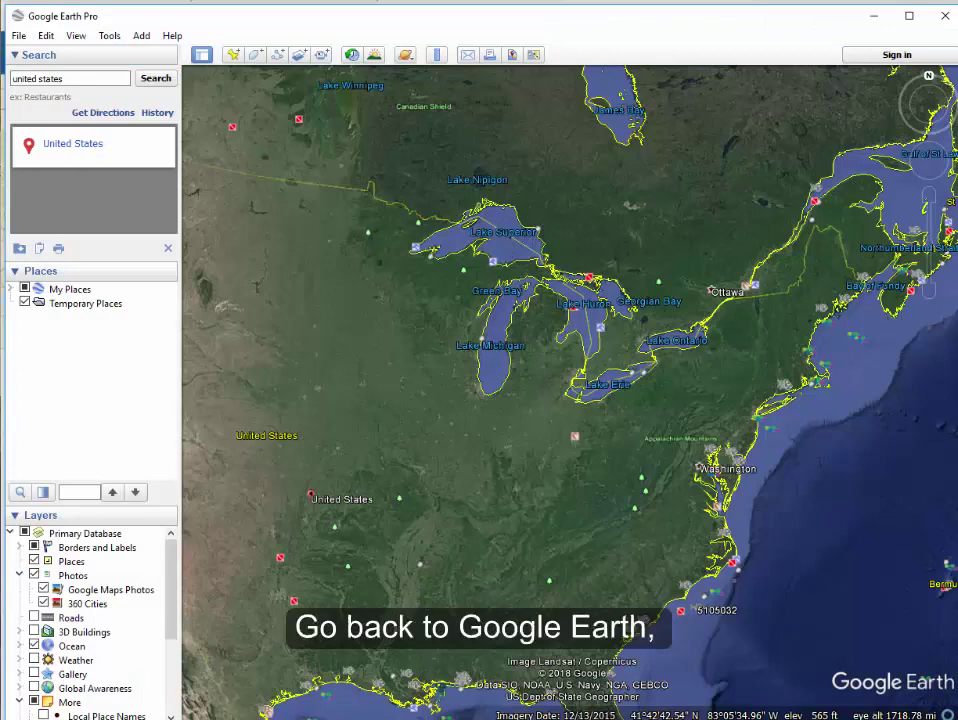
left_click(143, 675)
double_click(745, 200)
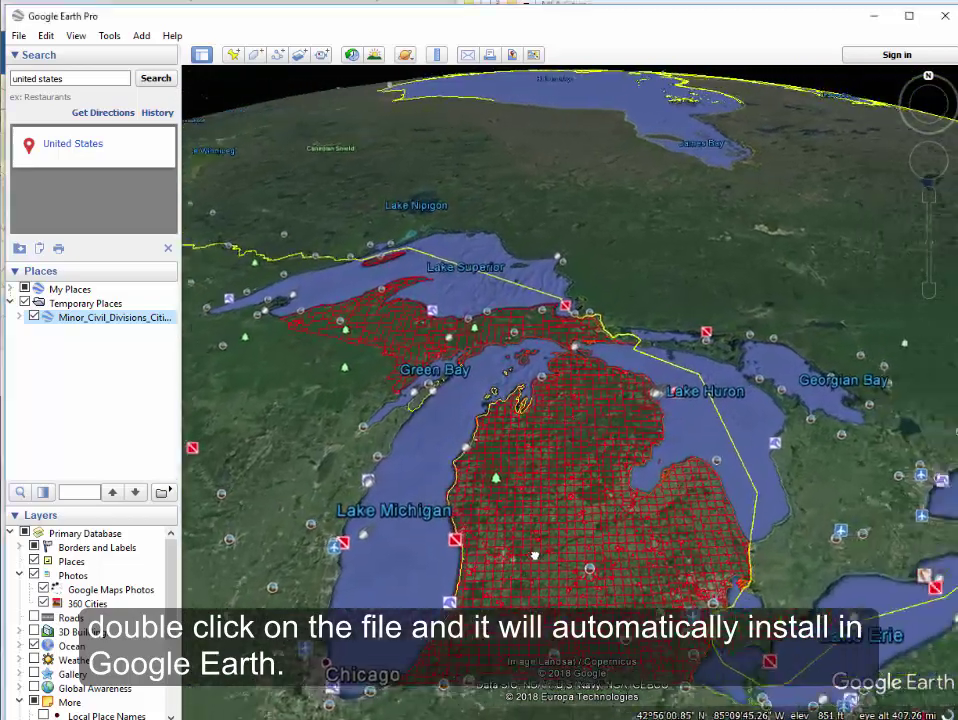
- Search for detroit in Google Earth and fly to the city with the civil division boundaries shown
left_click(929, 152)
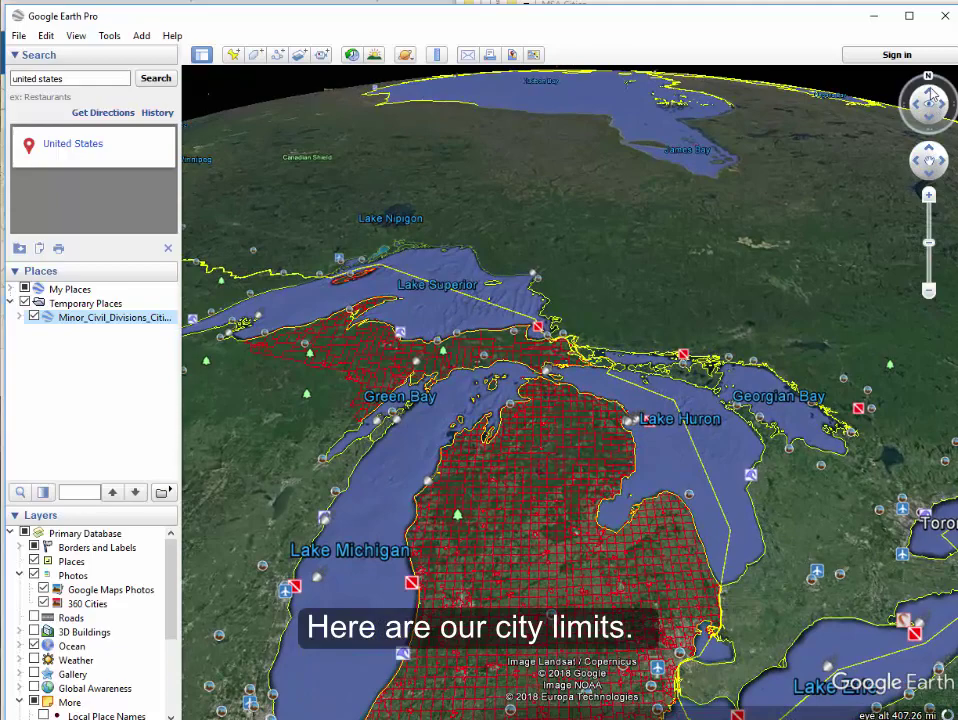
left_click(931, 97)
left_click_drag(788, 387, 828, 205)
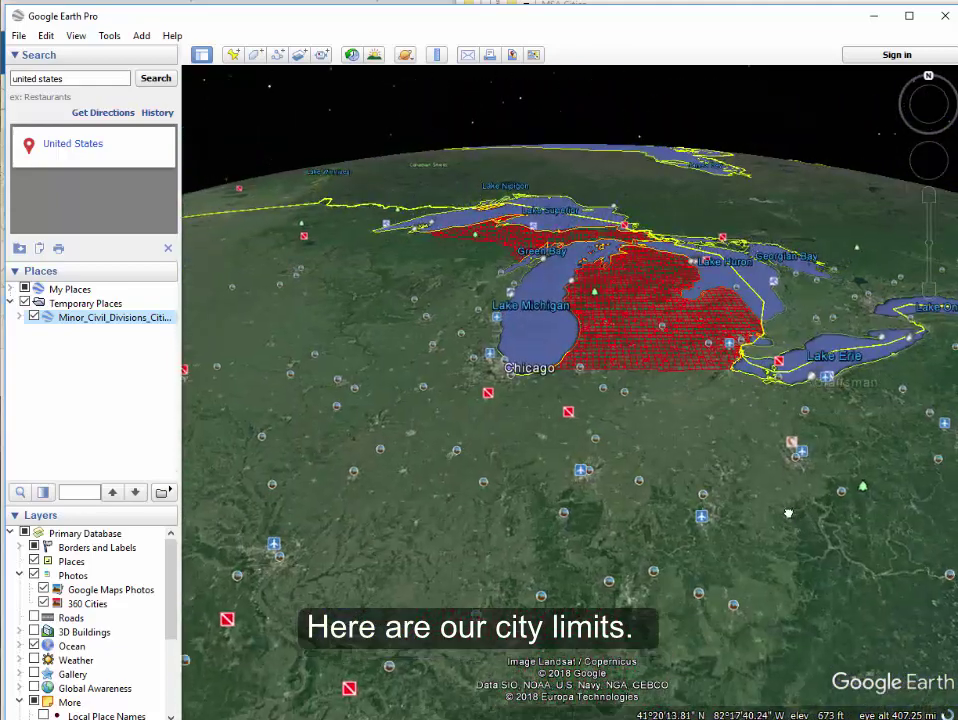
left_click(929, 122)
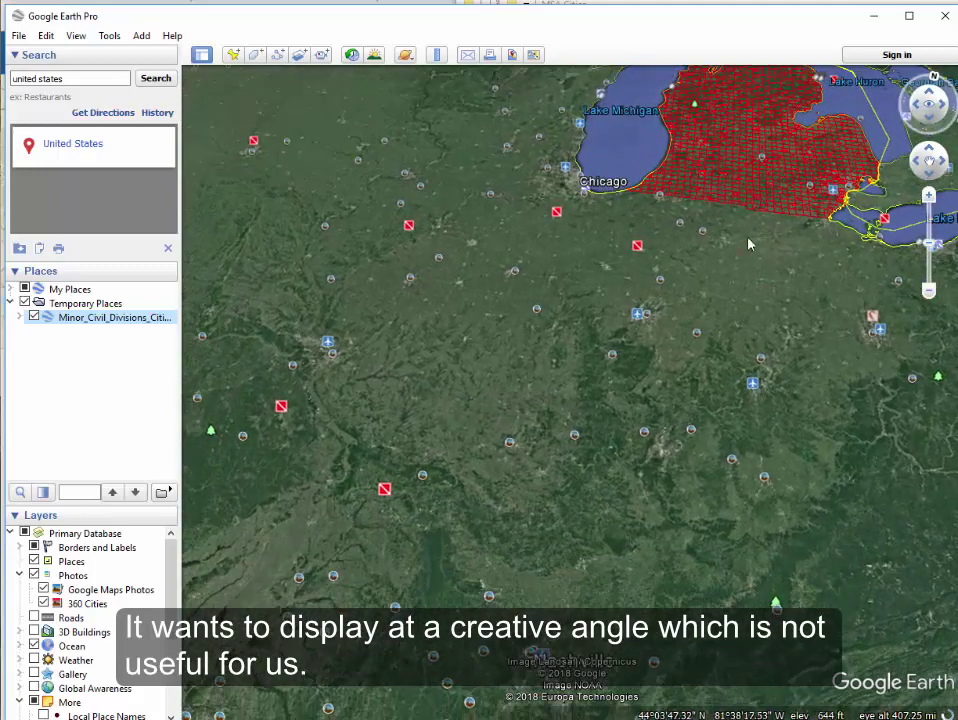
double_click(749, 242)
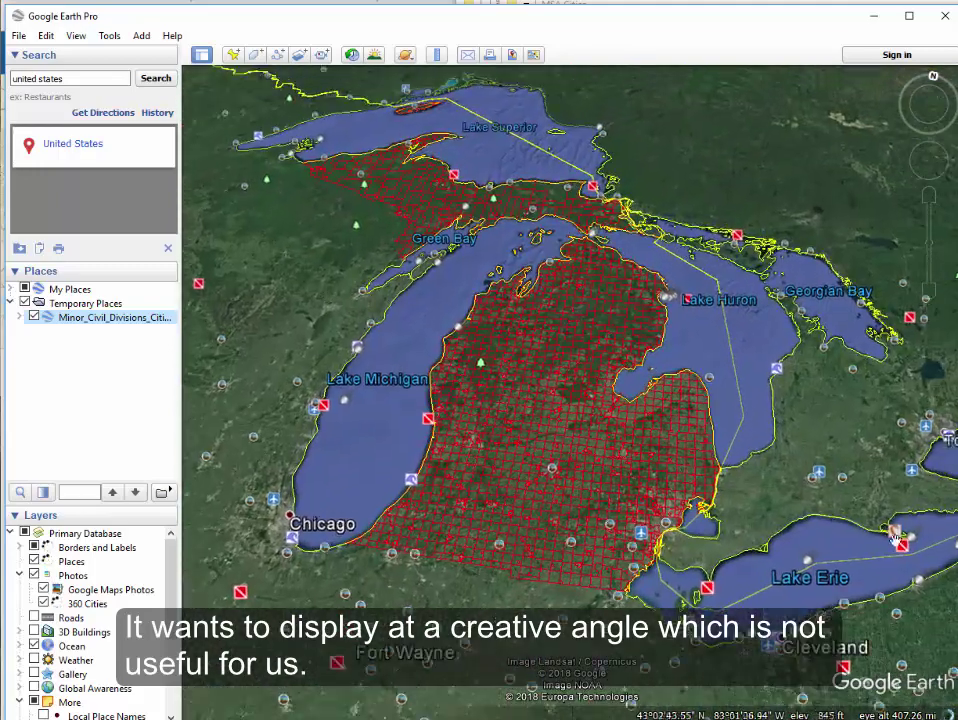
left_click_drag(65, 78, 12, 78)
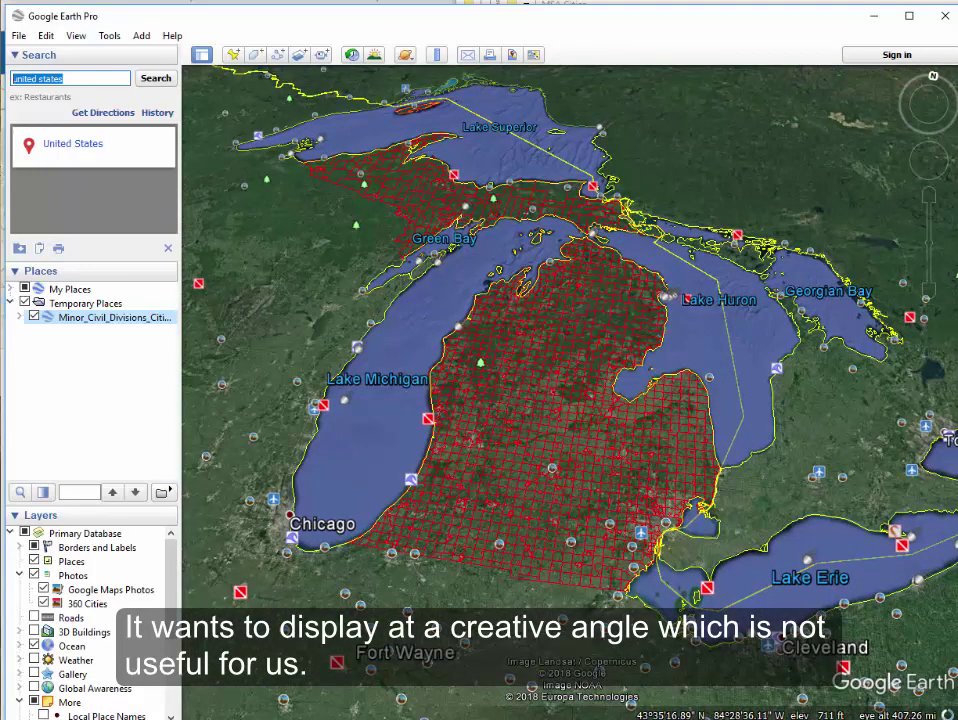
type("detroit")
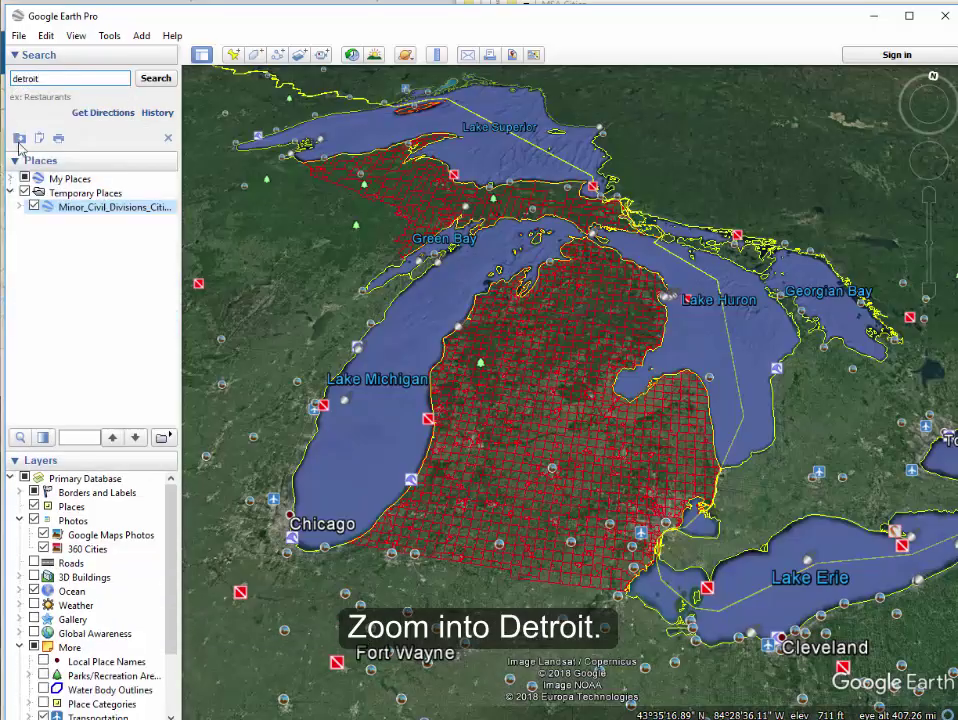
key("Return")
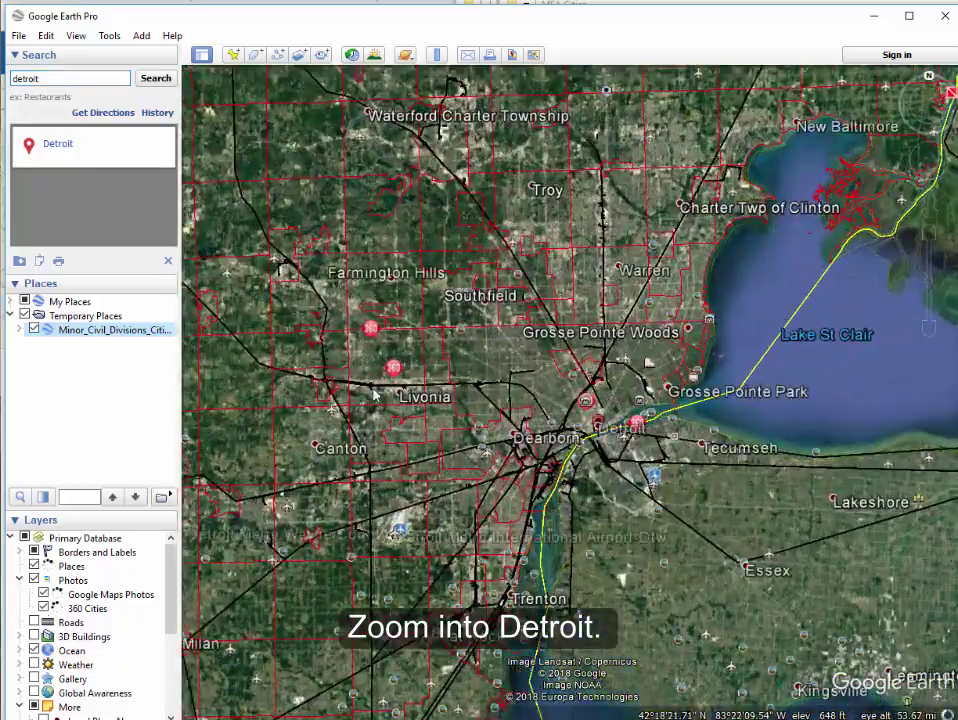
- Turn off the Places, Photos and Transportation layers to declutter the Detroit map
left_click(34, 580)
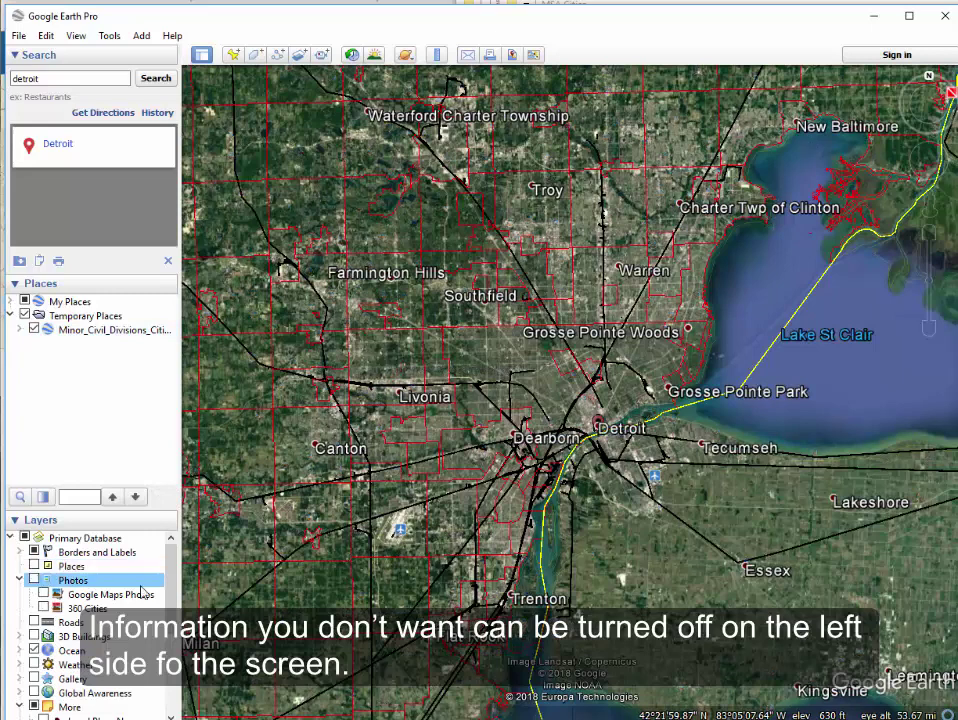
scroll(161, 588, "down", 4)
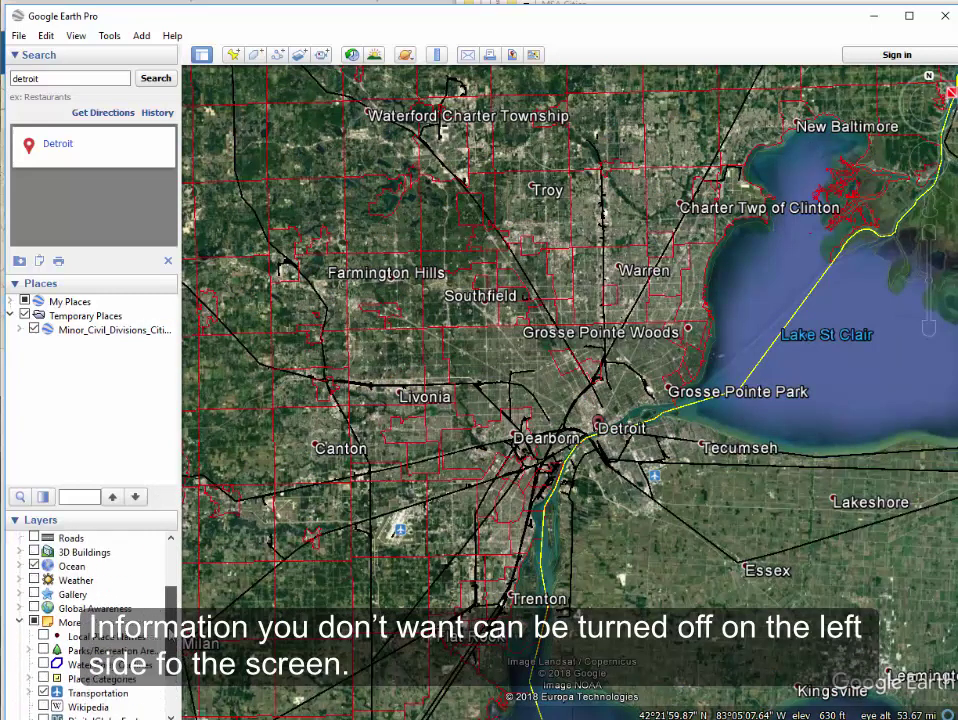
left_click(43, 622)
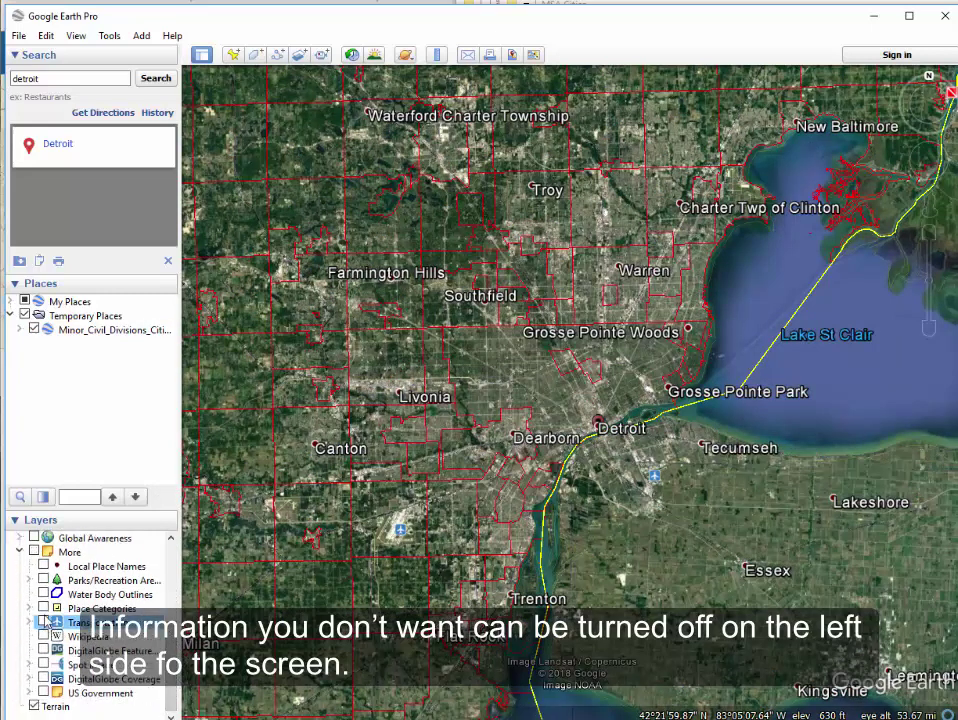
left_click(35, 706)
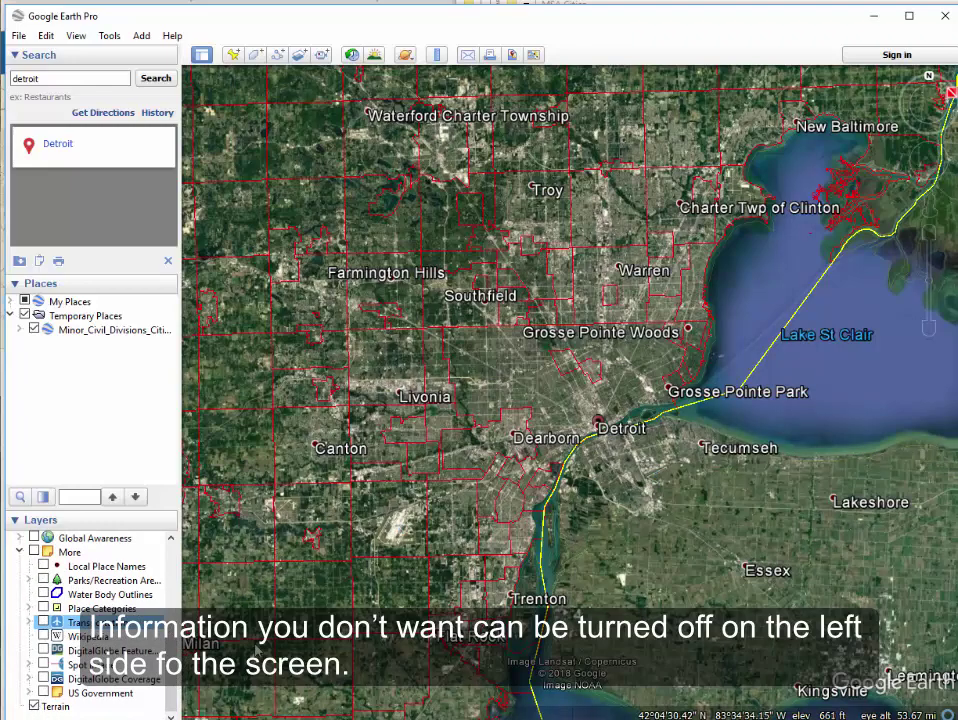
- View the boundary file's attribute information for the cities of Troy and Detroit, and close the information balloon
left_click_drag(407, 402, 512, 519)
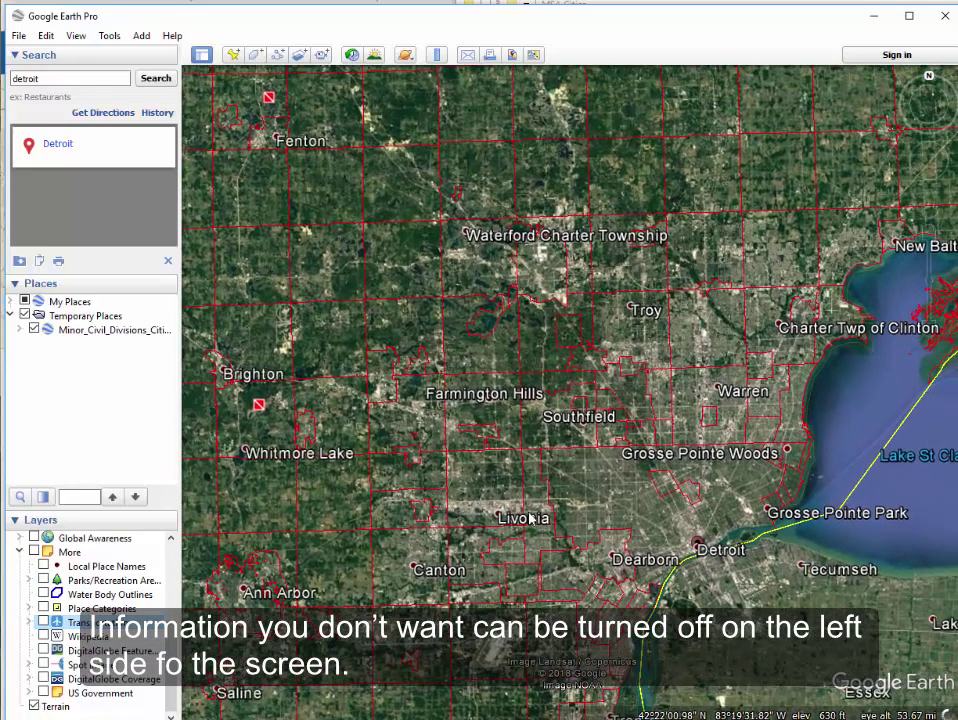
left_click_drag(596, 470, 595, 509)
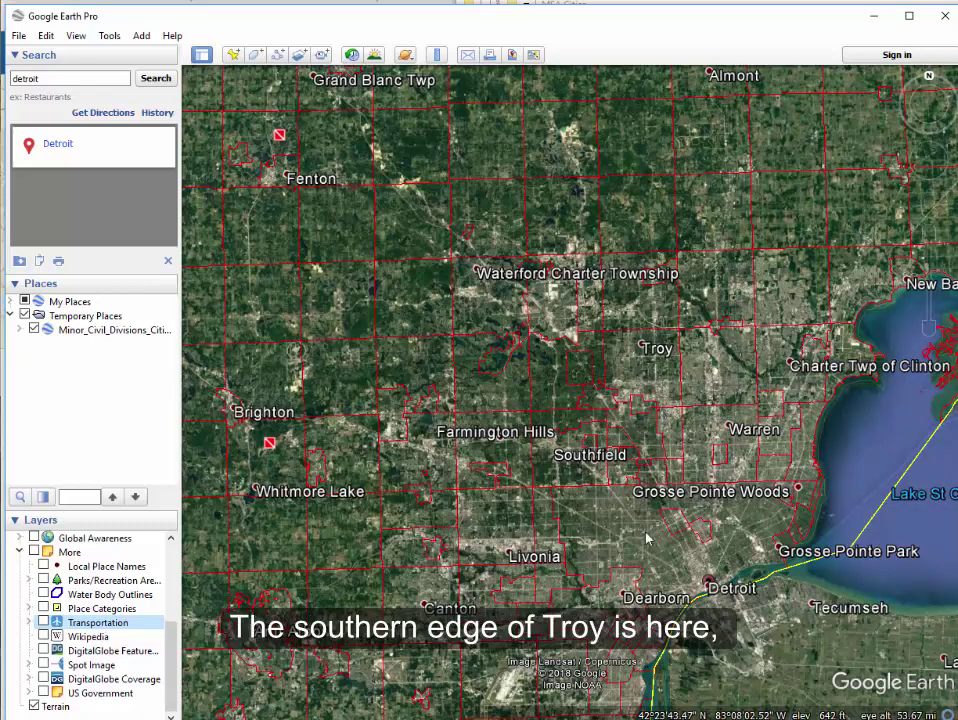
left_click(666, 398)
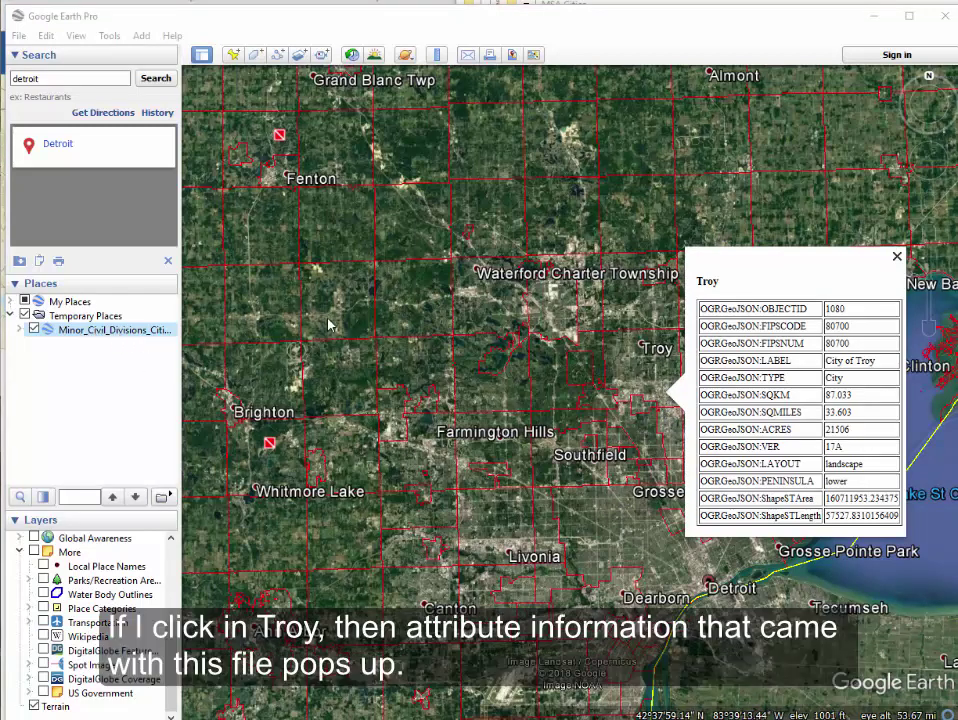
triple_click(867, 364)
left_click(840, 398)
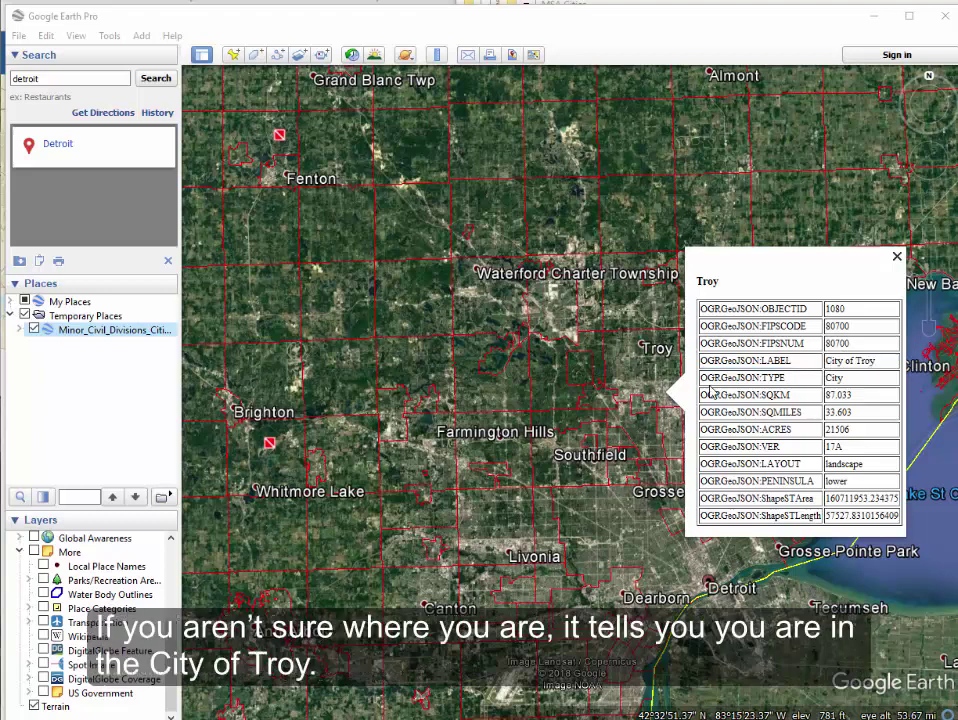
left_click(629, 505)
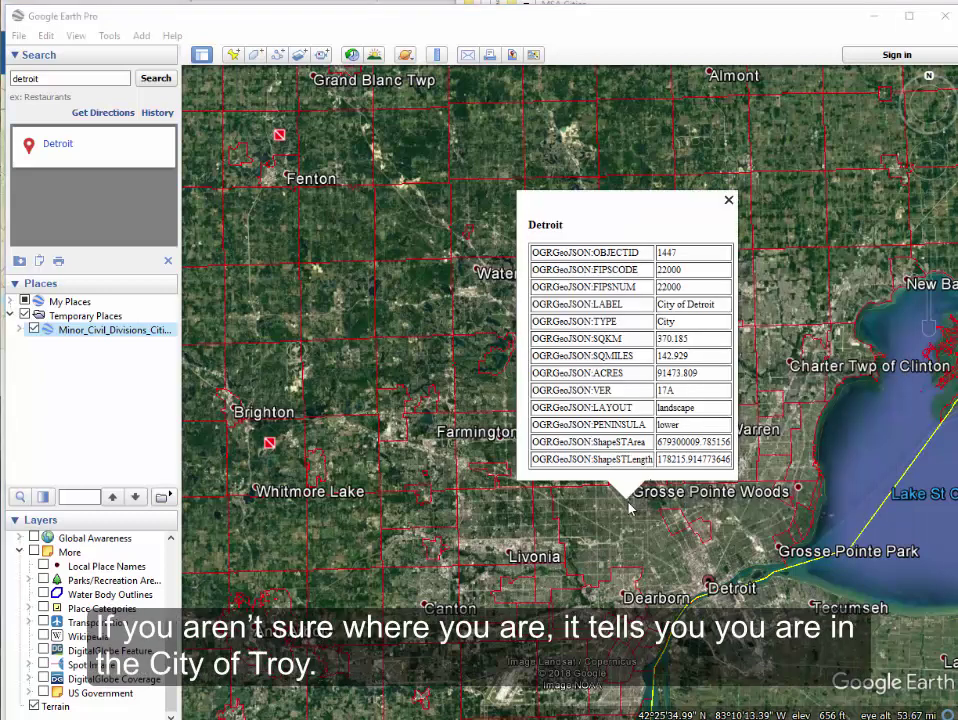
left_click(729, 204)
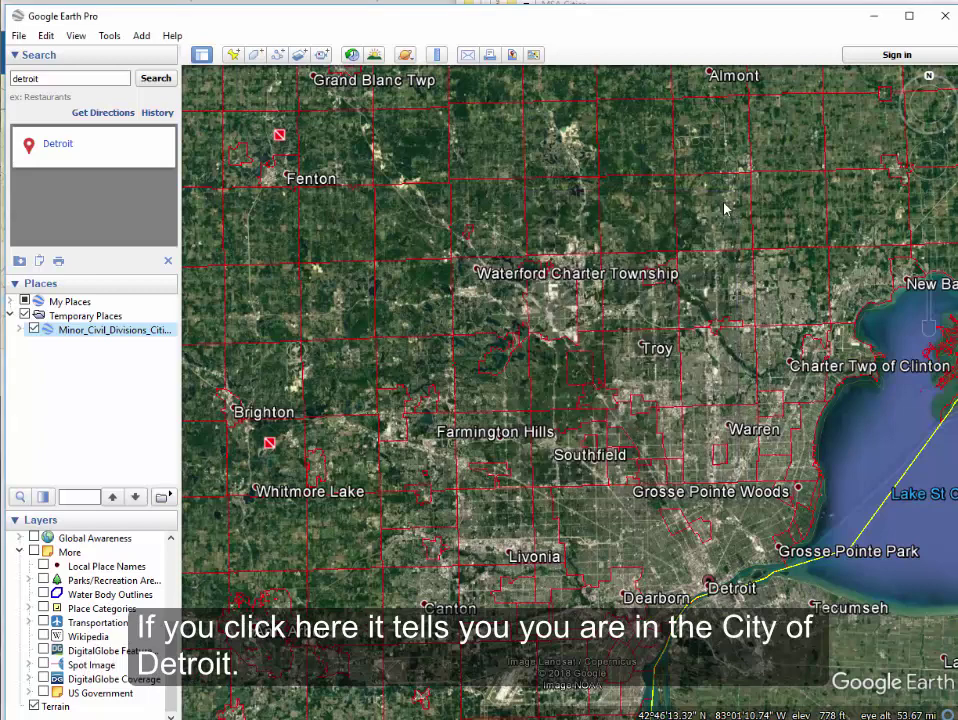
- Measure the straight-line distance in miles from the southern edge of Troy to the northern edge of Detroit with the Ruler
left_click(436, 56)
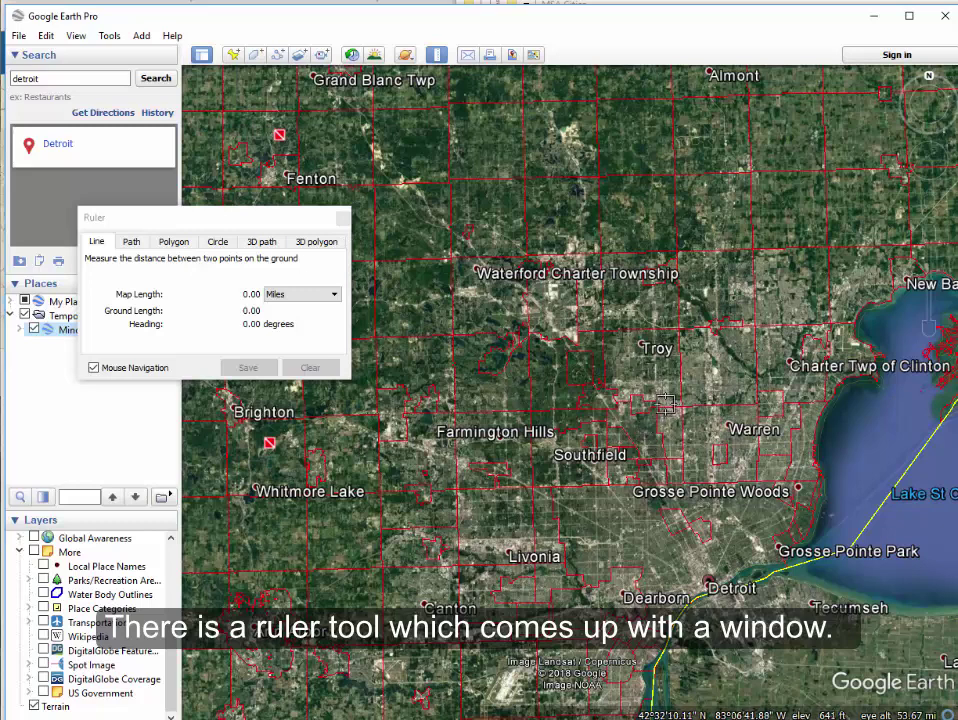
left_click_drag(666, 408, 668, 482)
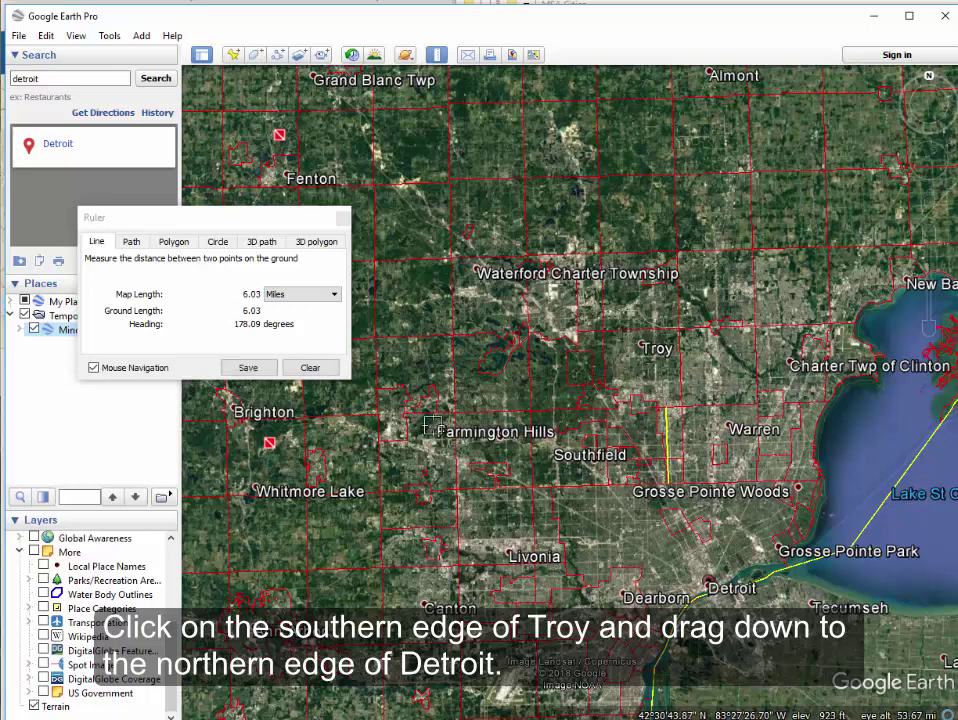